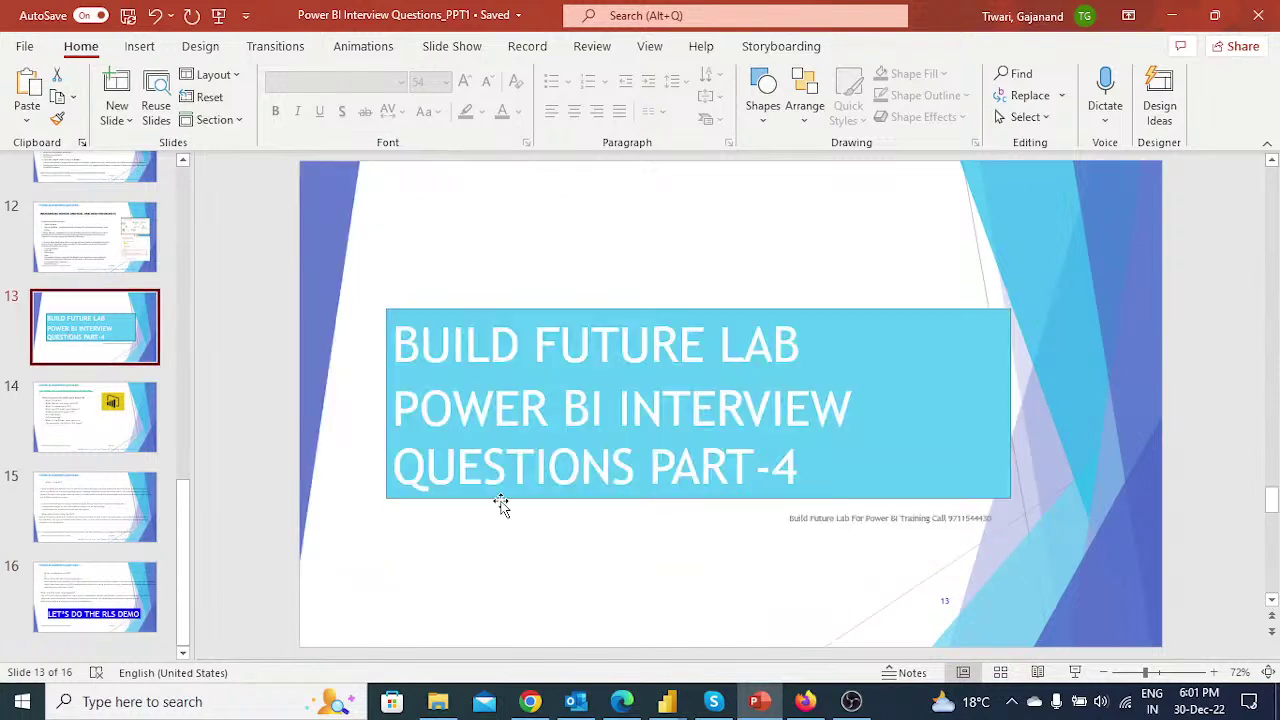
Present the deck from slide 13 and advance to the RLS interview questions slide 14
{"action": "left_click", "coordinate": [1075, 672]}
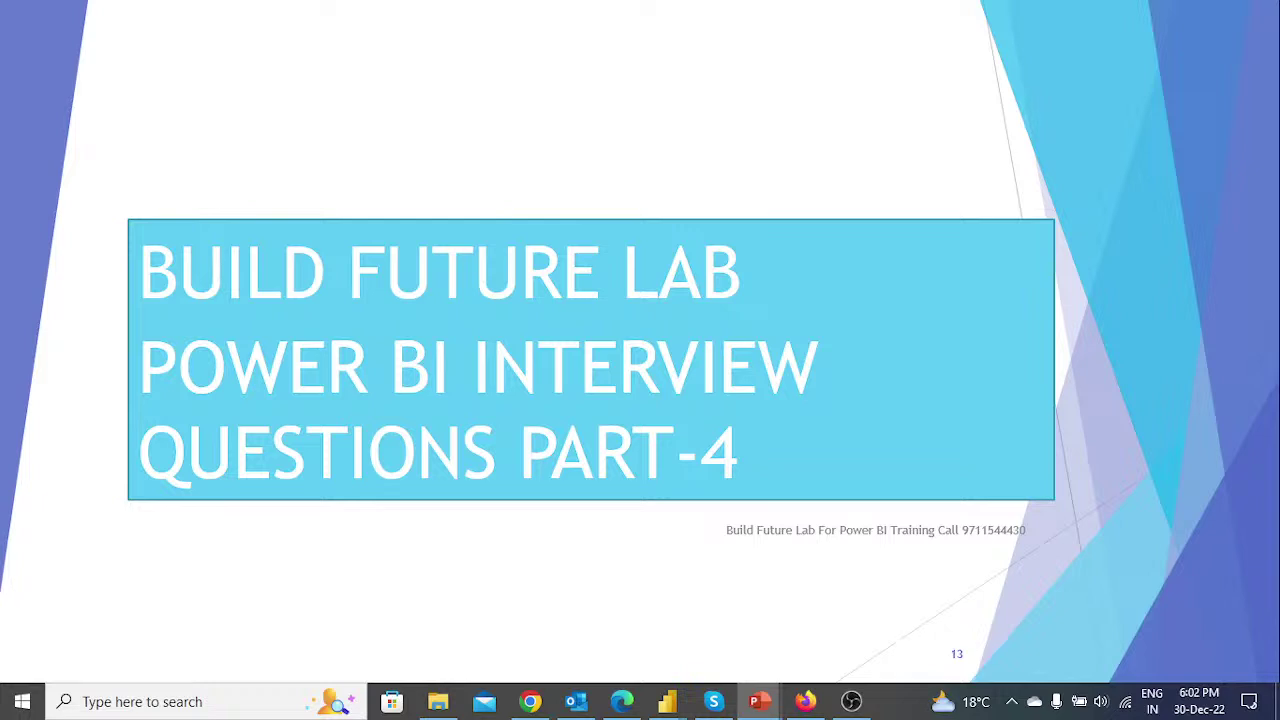
{"action": "key", "text": "Right"}
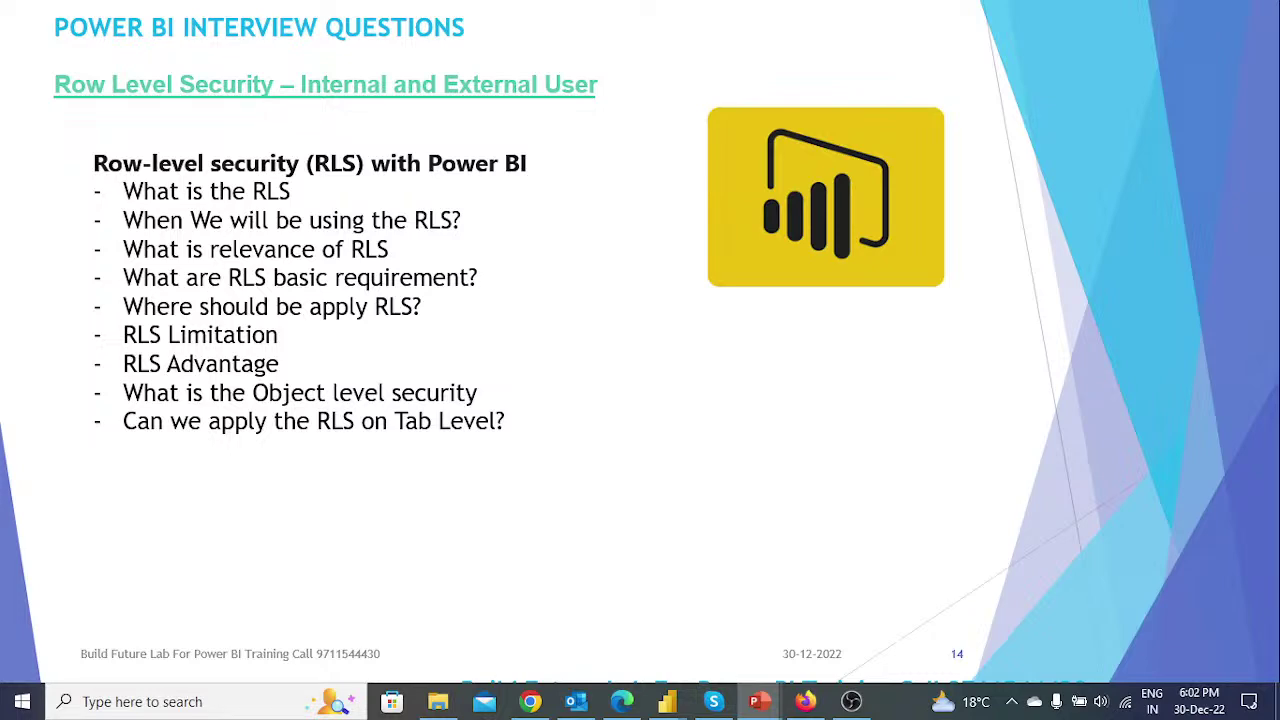
Advance the slideshow to slide 15, which explains what RLS is
{"action": "key", "text": "Right"}
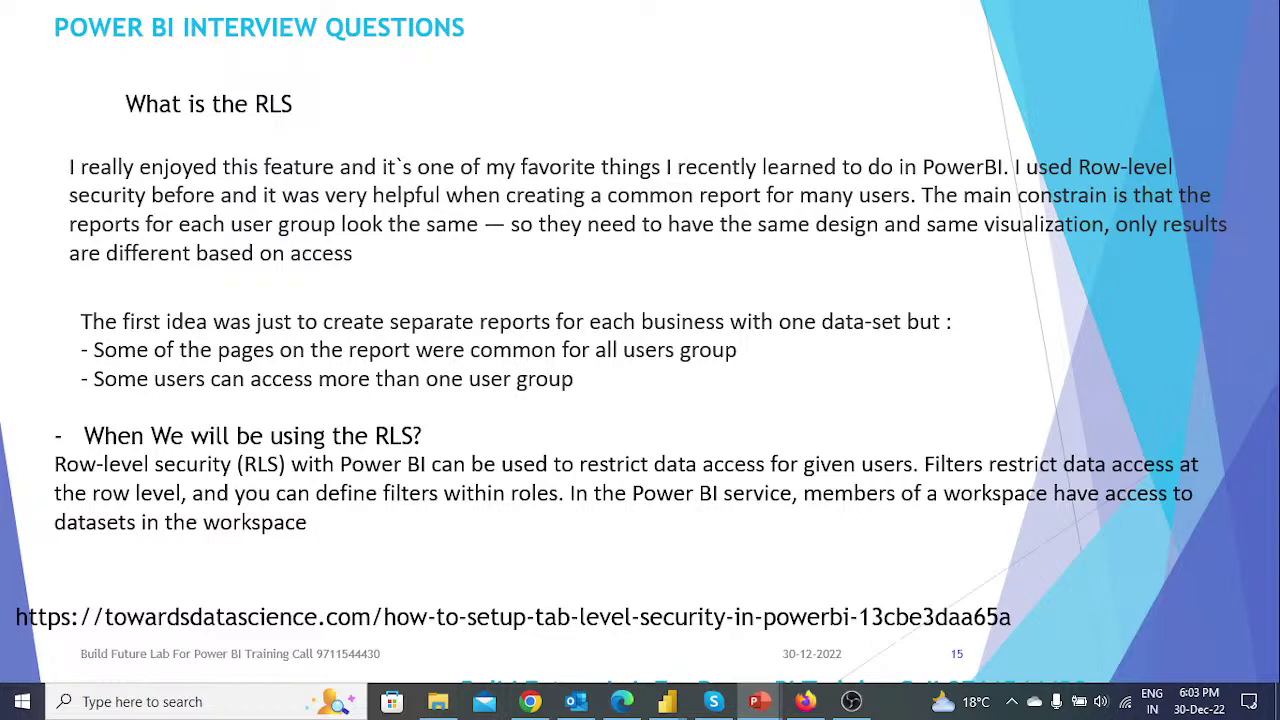
{"action": "key", "text": "Left"}
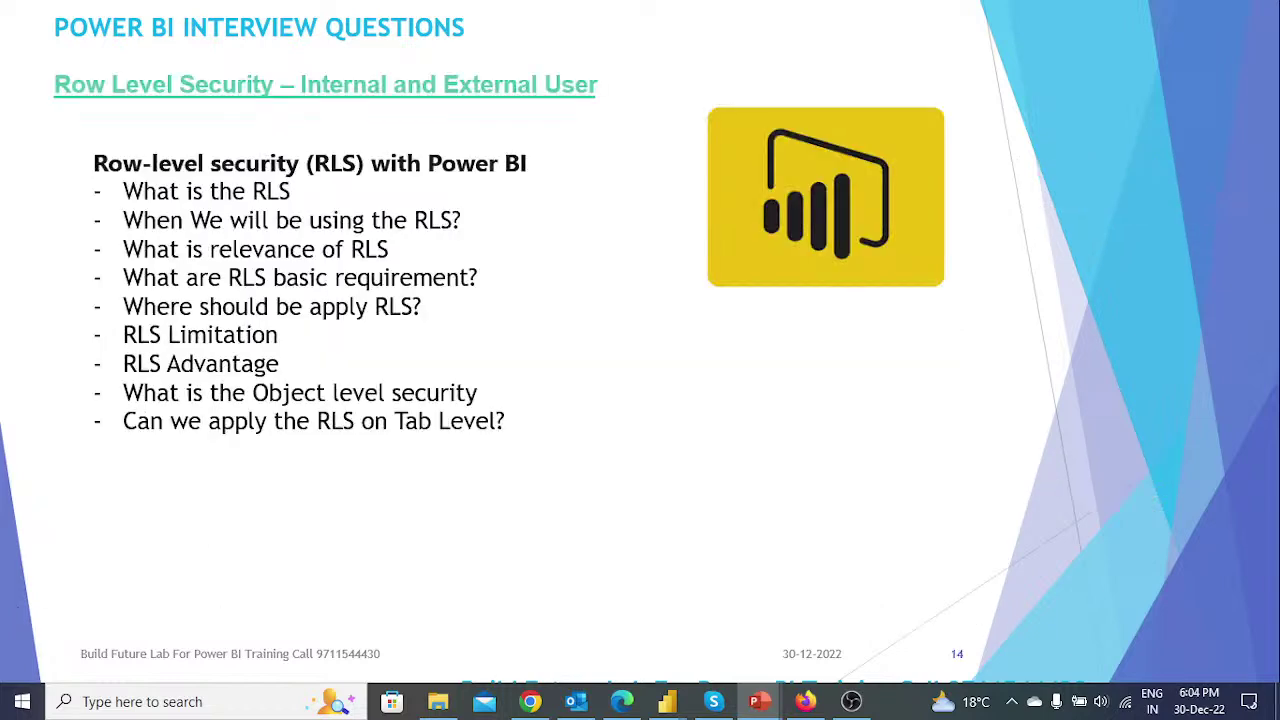
{"action": "key", "text": "Right"}
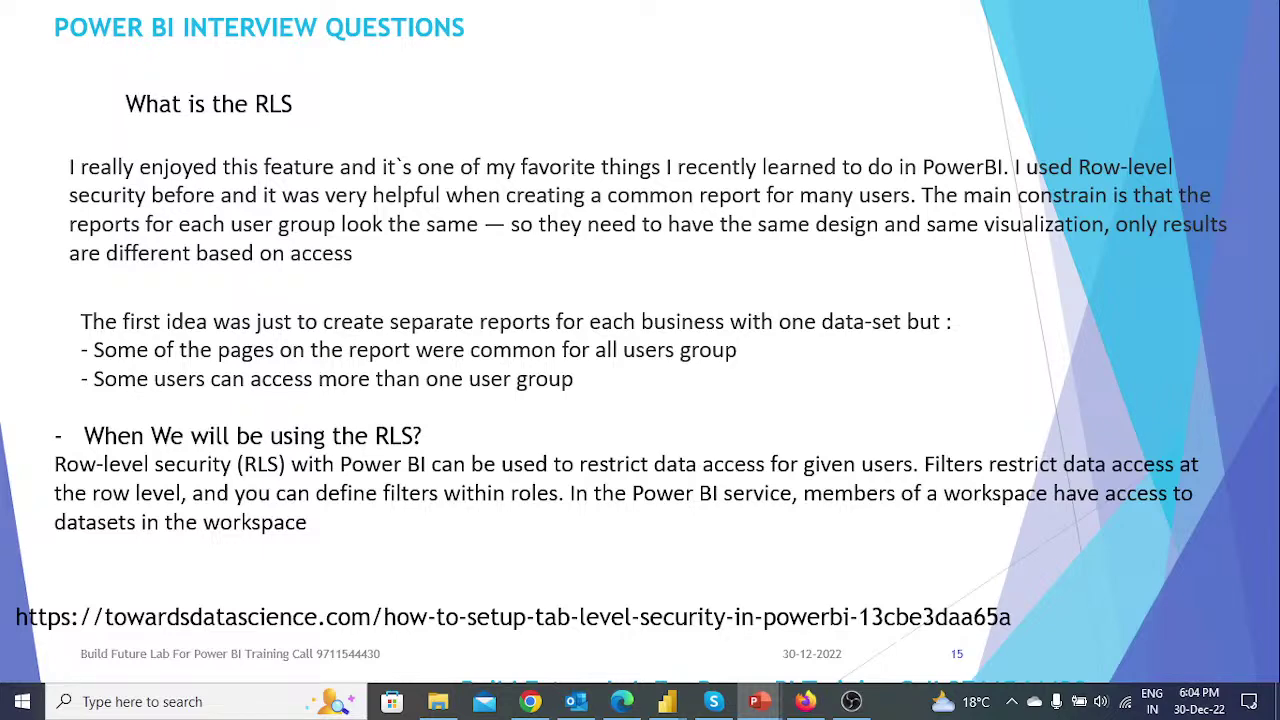
{"action": "key", "text": "Left"}
{"action": "key", "text": "Right"}
Step back to slide 14 of RLS questions, then return to slide 15
{"action": "key", "text": "Left"}
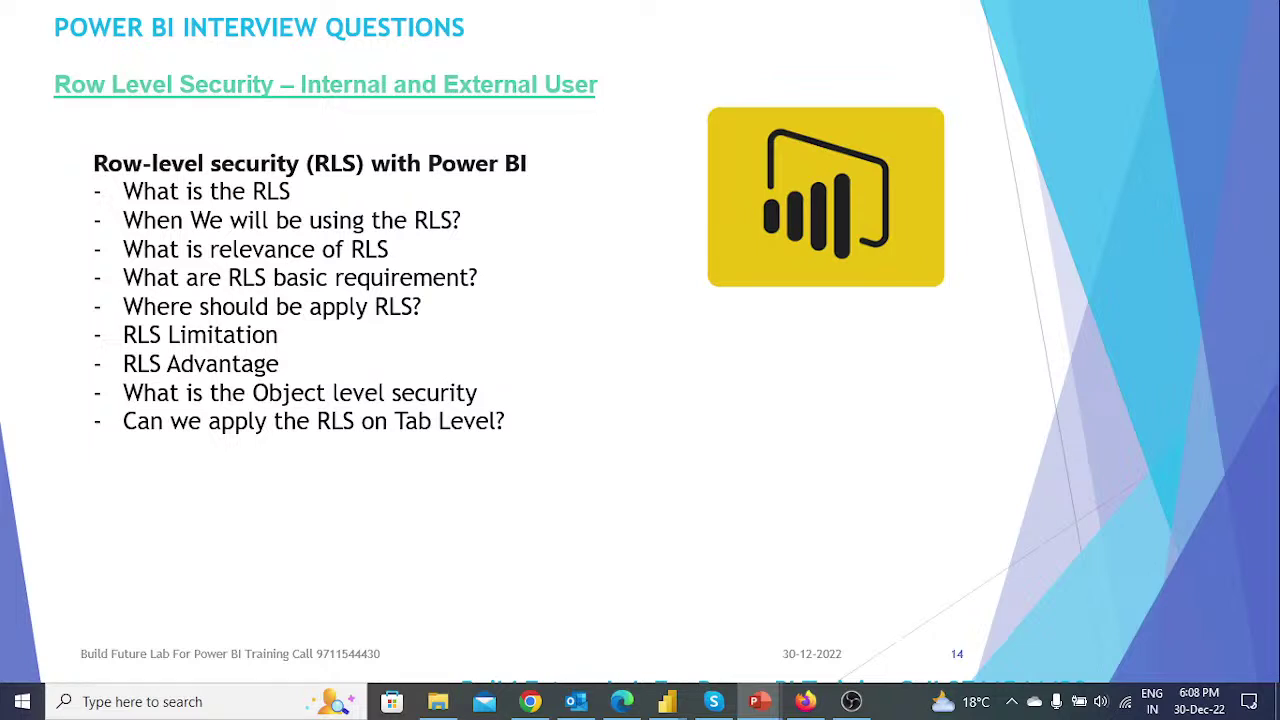
{"action": "key", "text": "Right"}
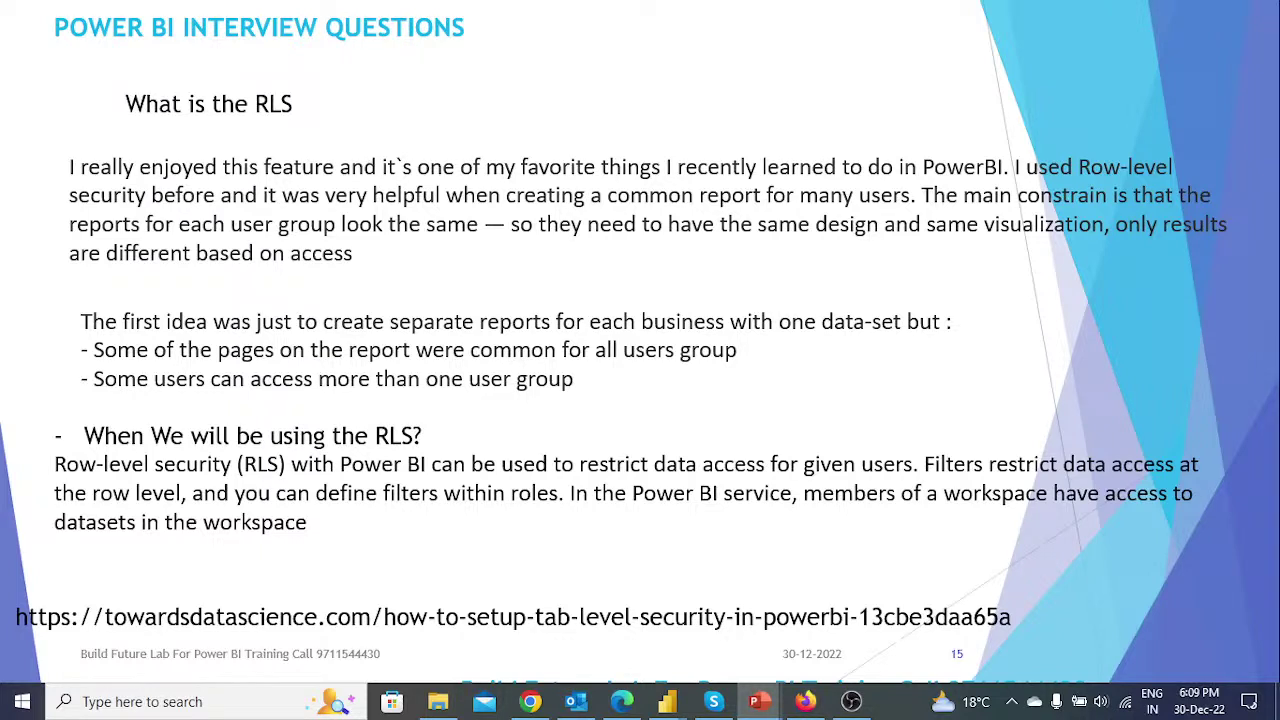
Move through the RLS slides to the slide 16 demo cue, then switch to Power BI Desktop
{"action": "key", "text": "Left"}
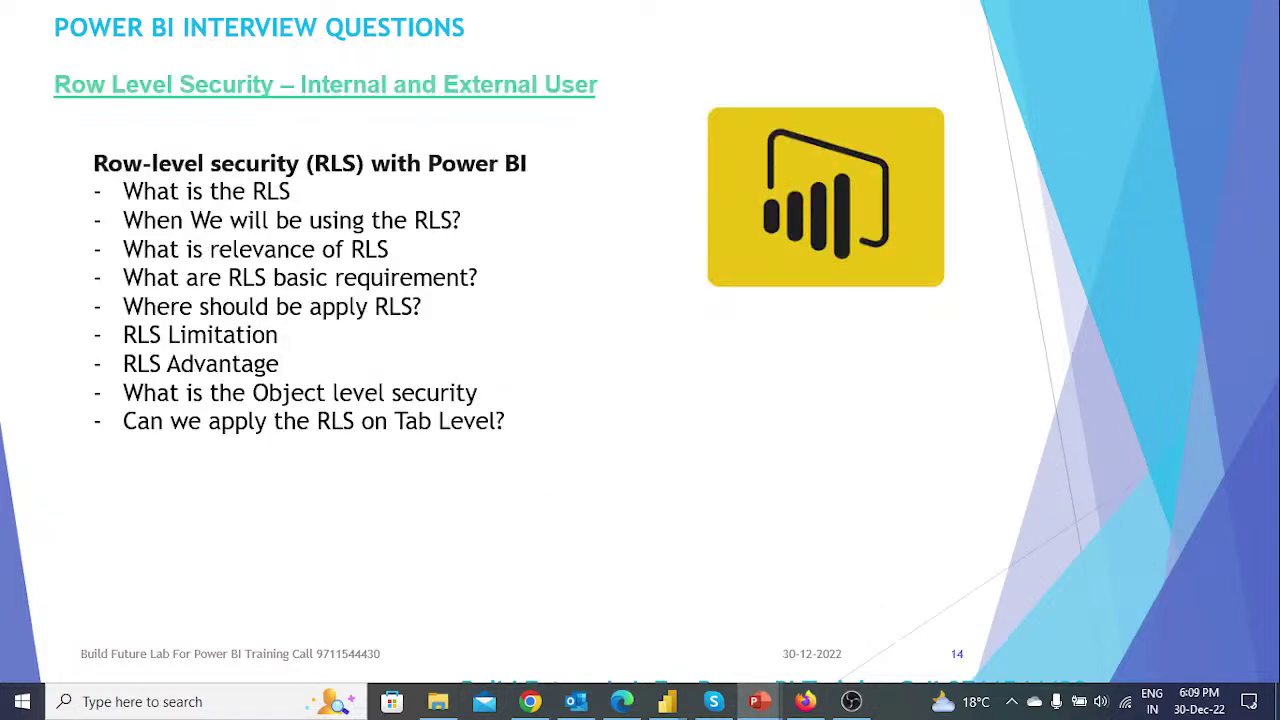
{"action": "key", "text": "Right"}
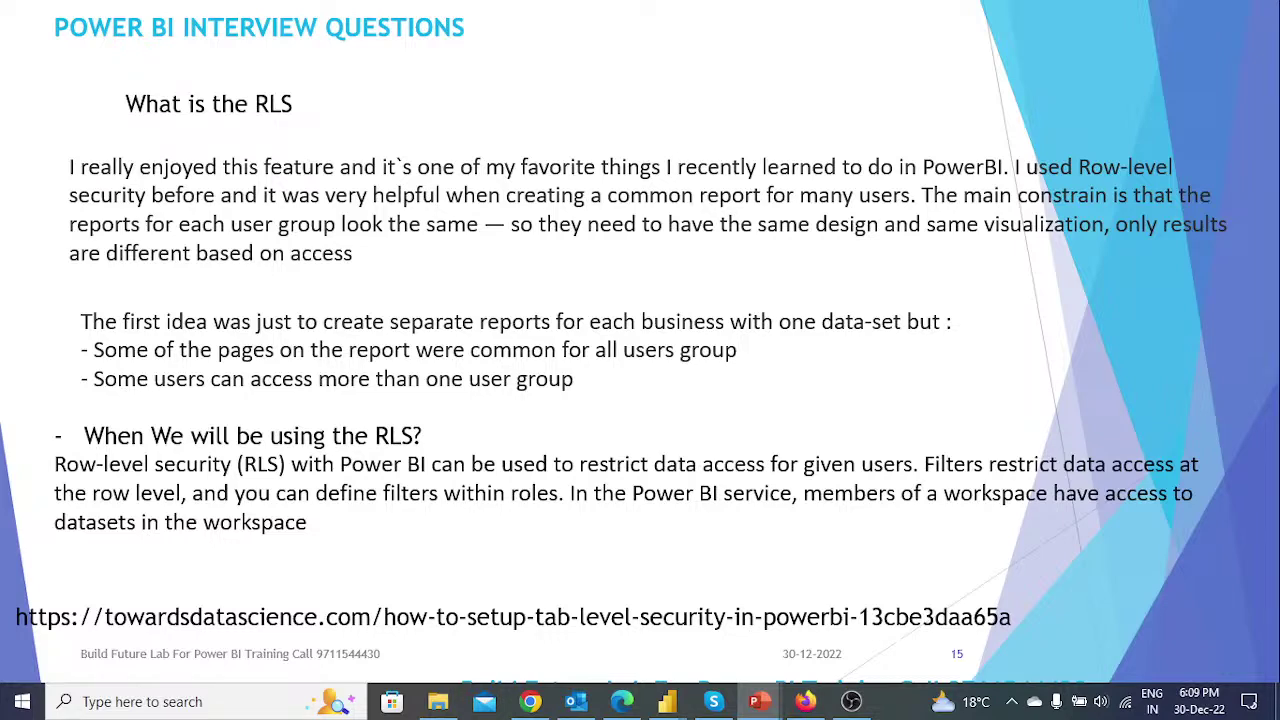
{"action": "key", "text": "Left"}
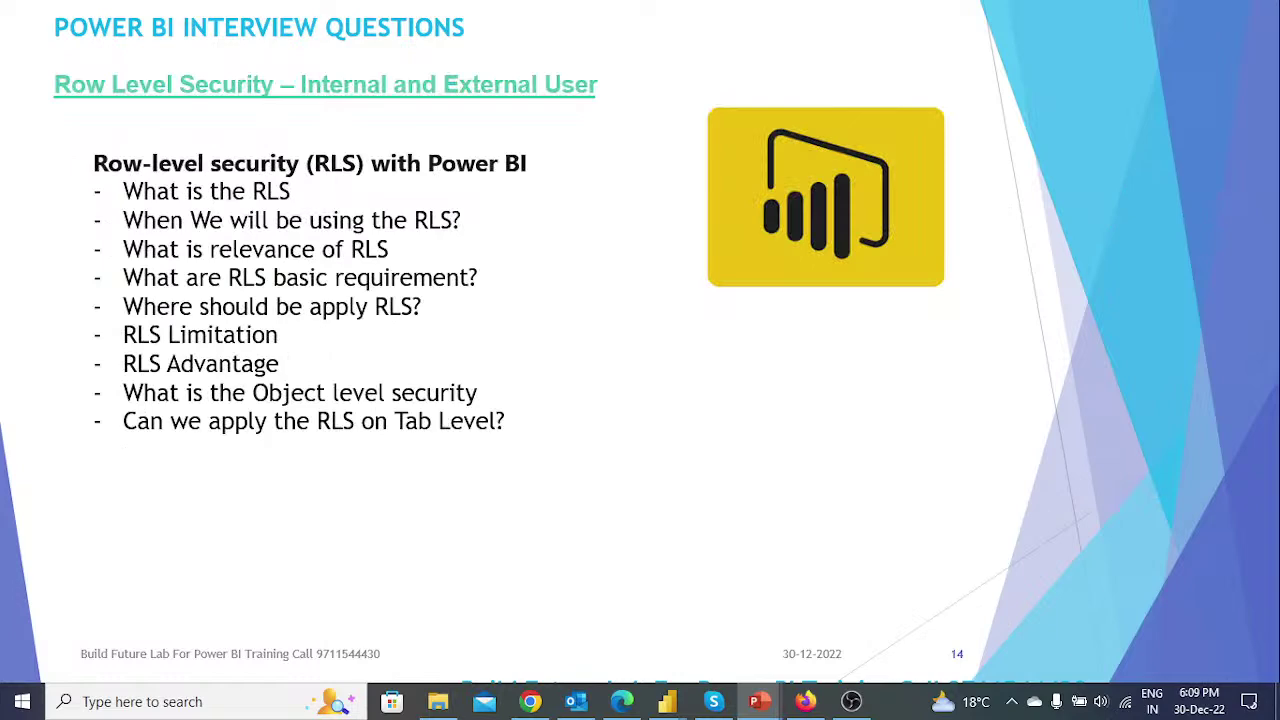
{"action": "key", "text": "Right"}
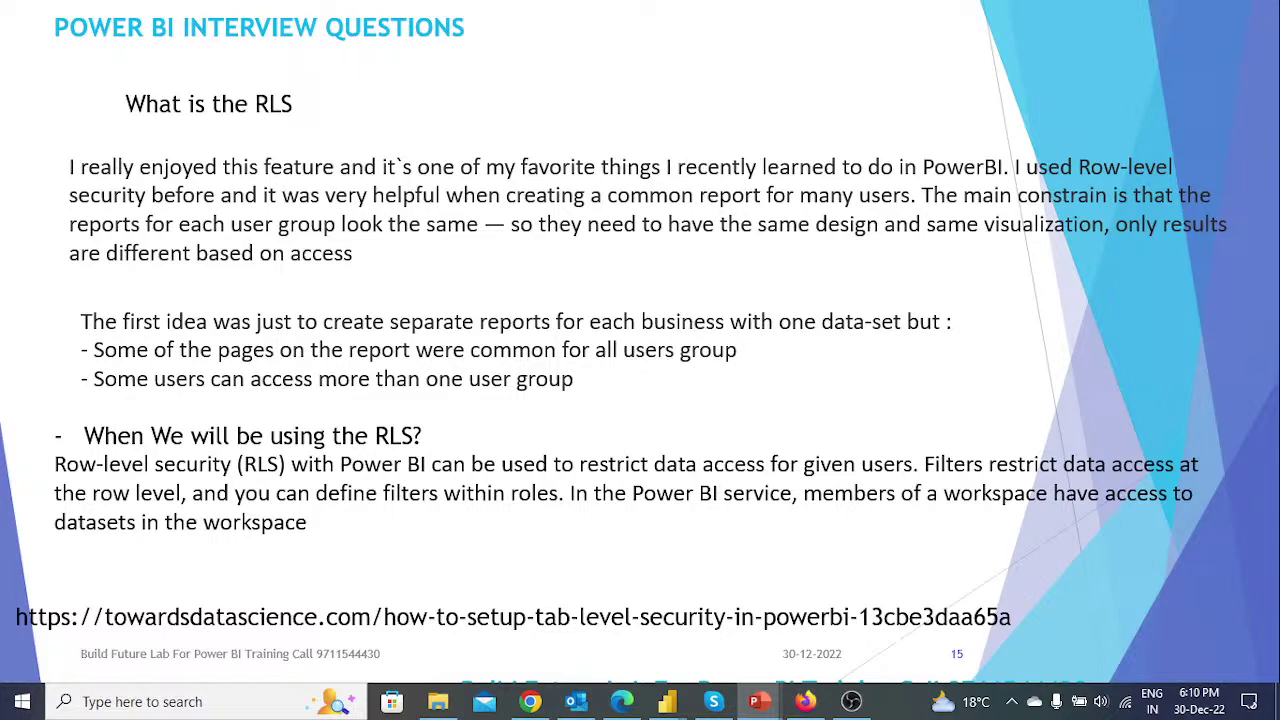
{"action": "key", "text": "Right"}
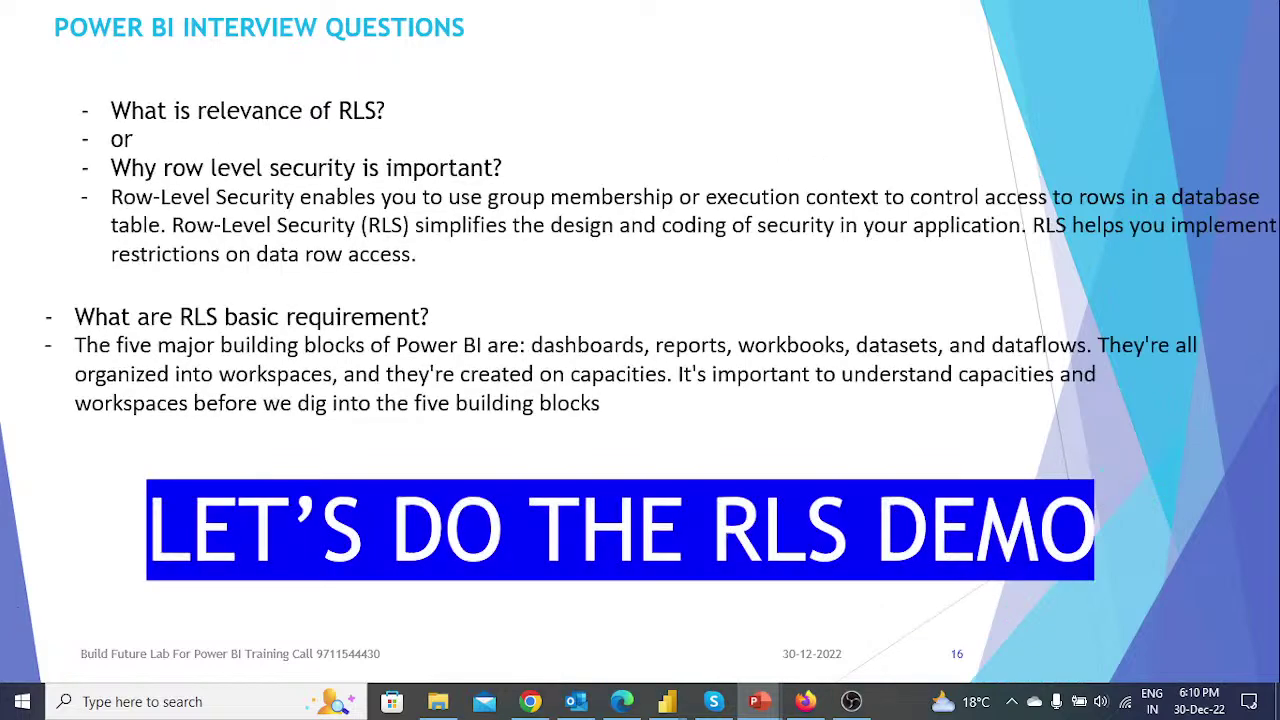
{"action": "key", "text": "Left"}
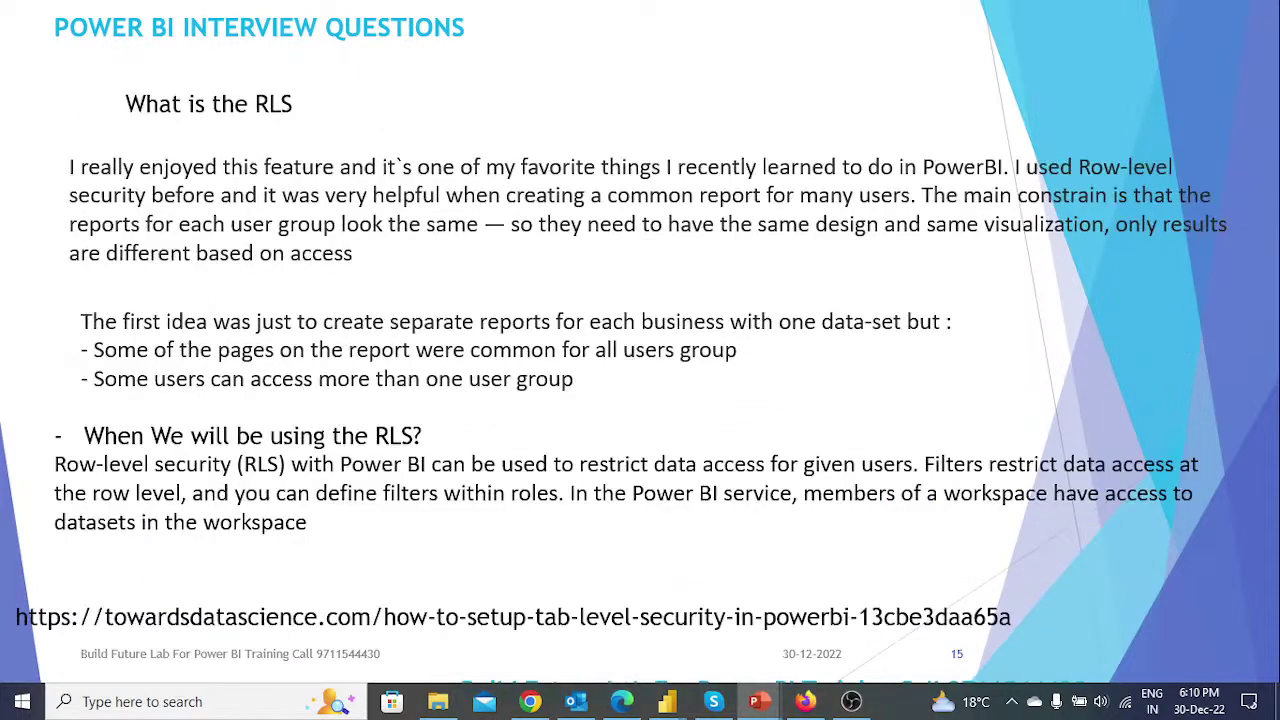
{"action": "key", "text": "Left"}
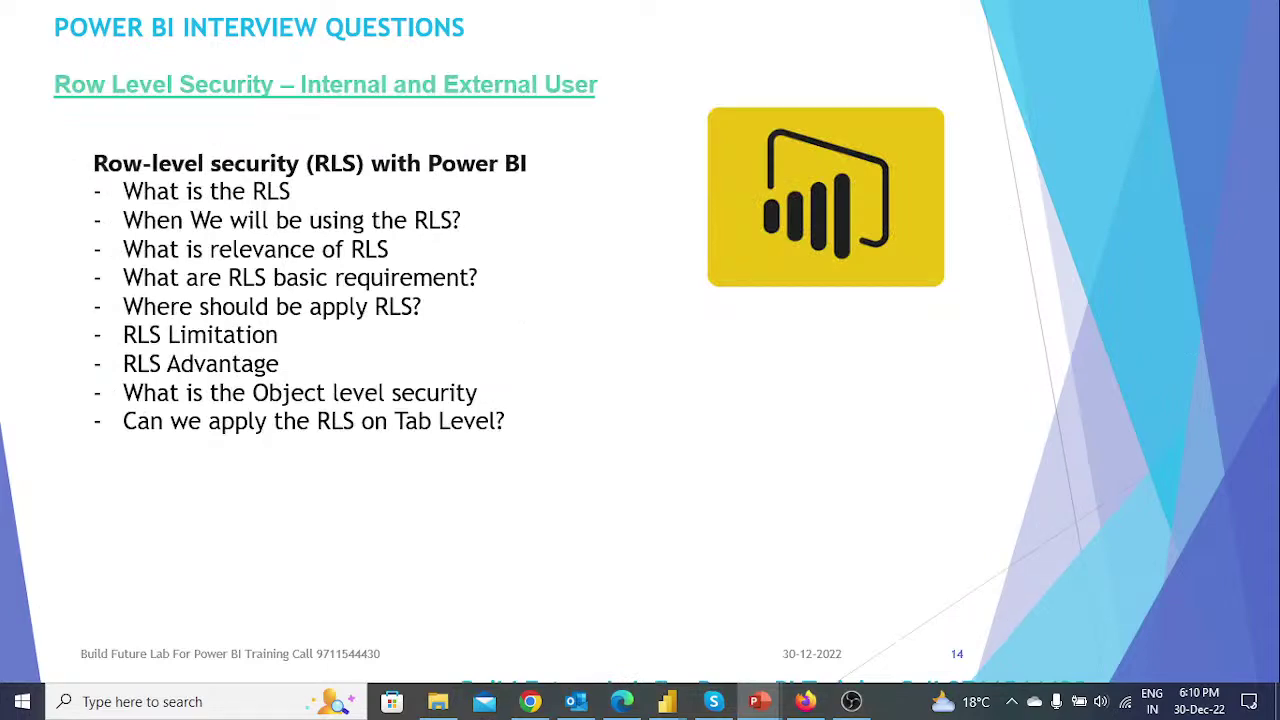
{"action": "key", "text": "Right"}
{"action": "key", "text": "Right"}
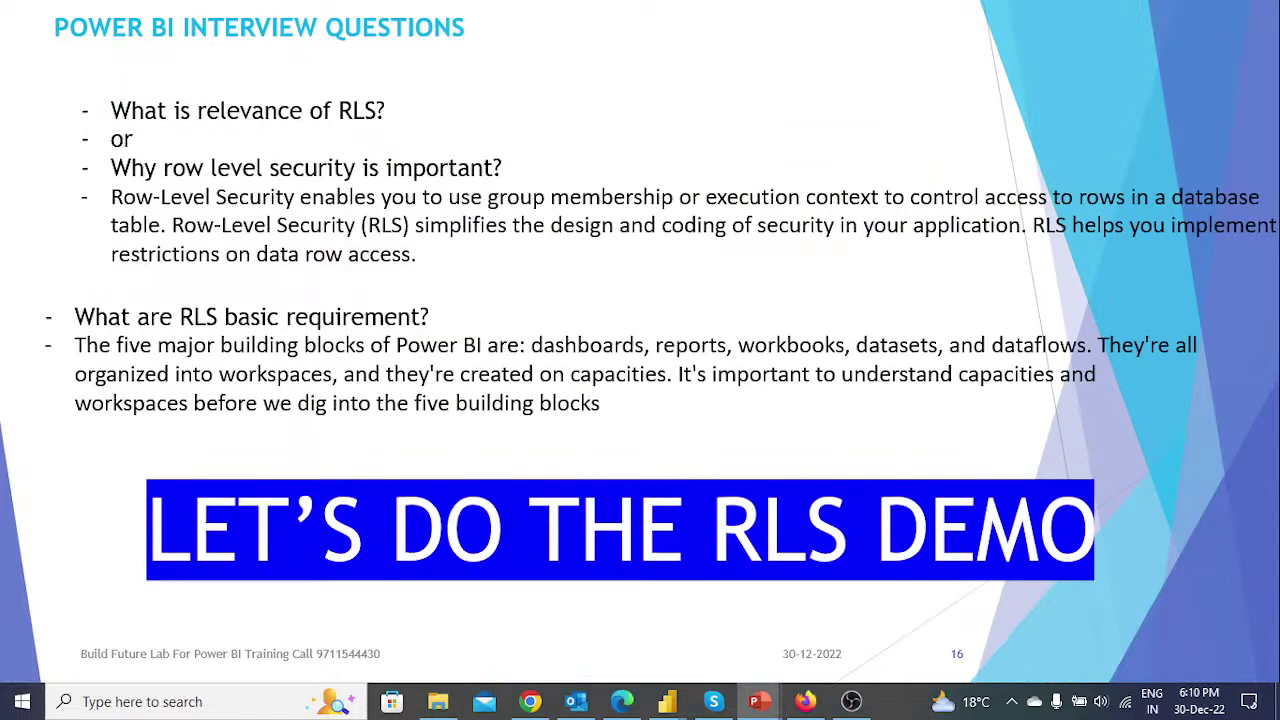
{"action": "key", "text": "alt+Tab"}
{"action": "key", "text": "alt+Tab"}
{"action": "key", "text": "alt+Tab"}
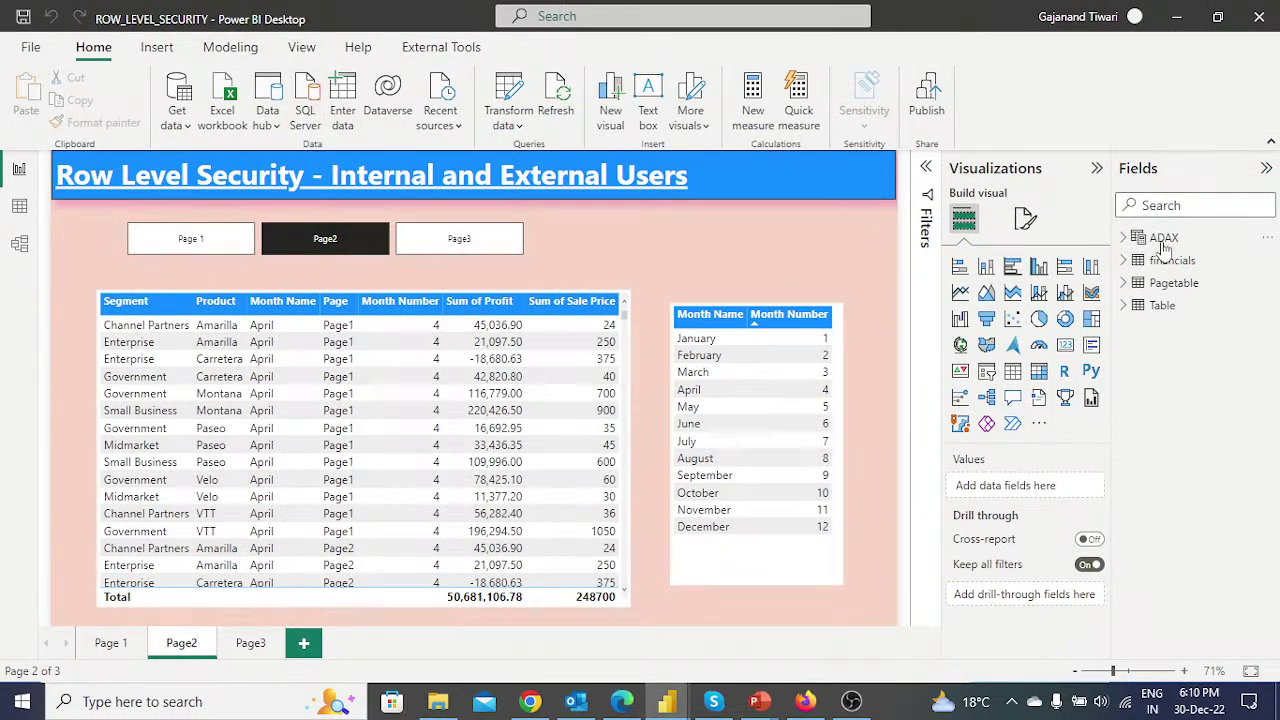
Reposition the Table card in the model diagram, then return to report view on the Modeling tab
{"action": "left_click", "coordinate": [19, 246]}
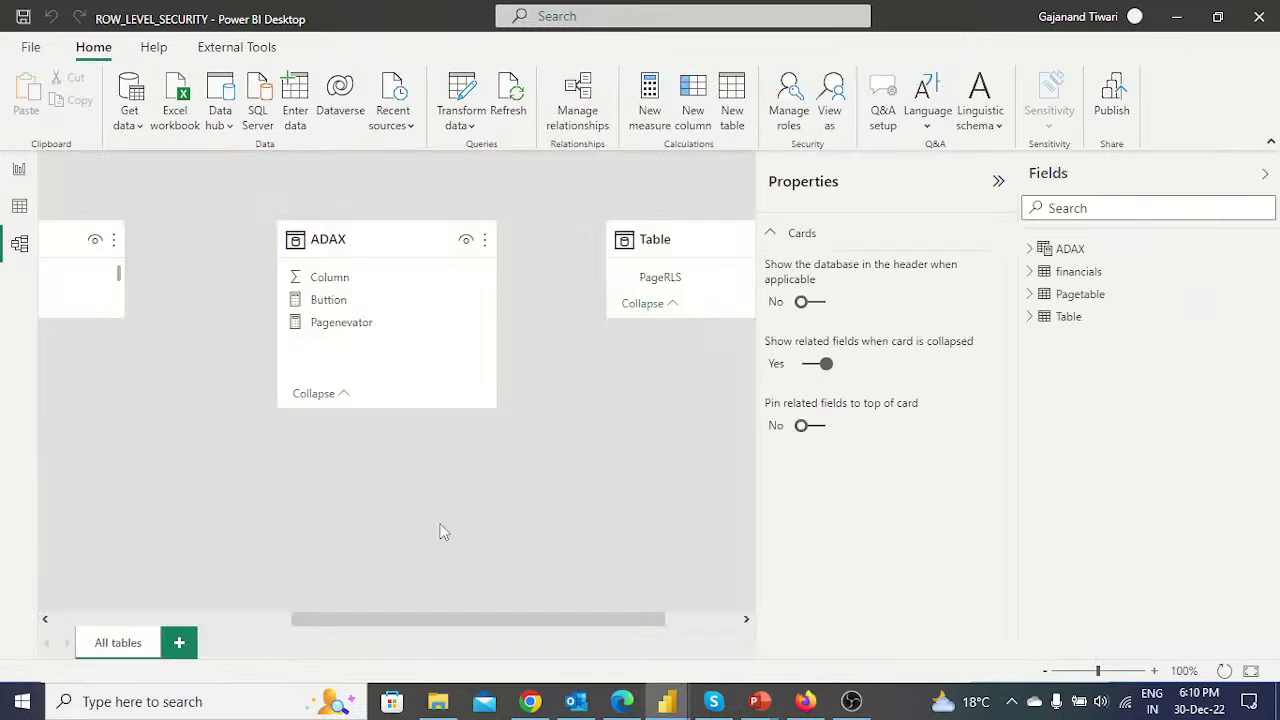
{"action": "left_click", "coordinate": [997, 183]}
{"action": "left_click_drag", "start_coordinate": [720, 241], "coordinate": [576, 424]}
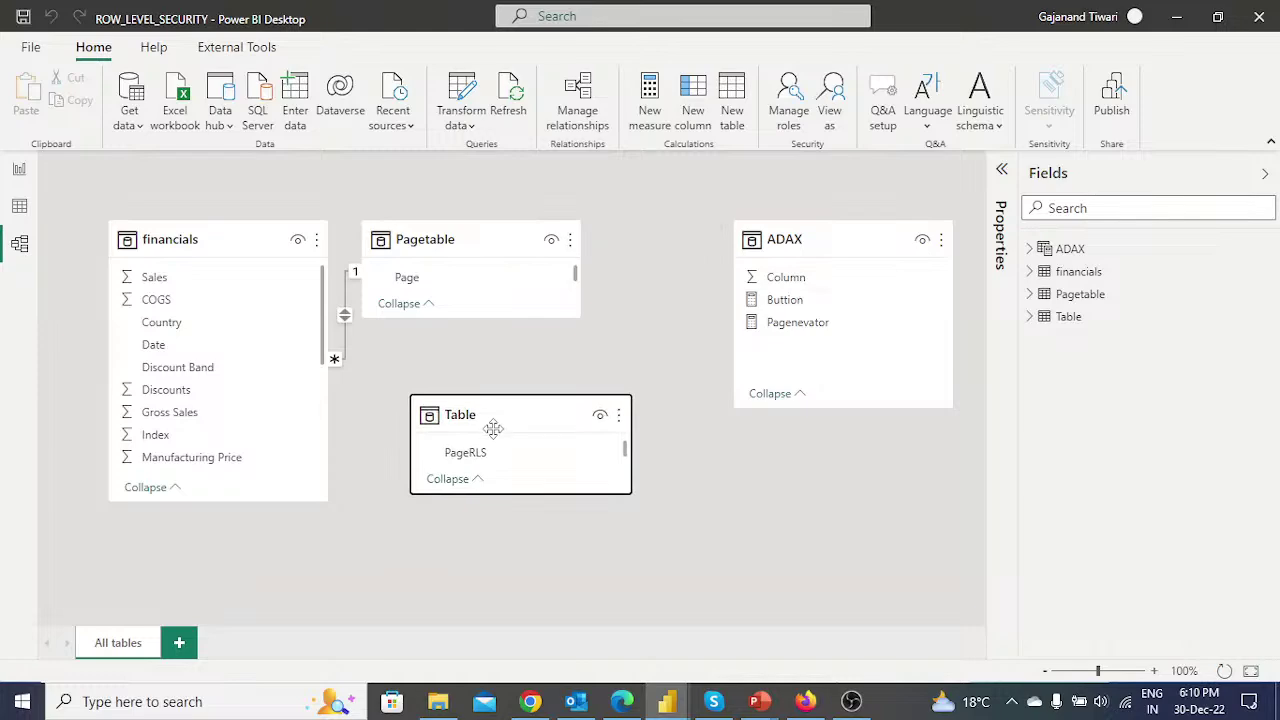
{"action": "left_click_drag", "start_coordinate": [493, 428], "coordinate": [449, 423]}
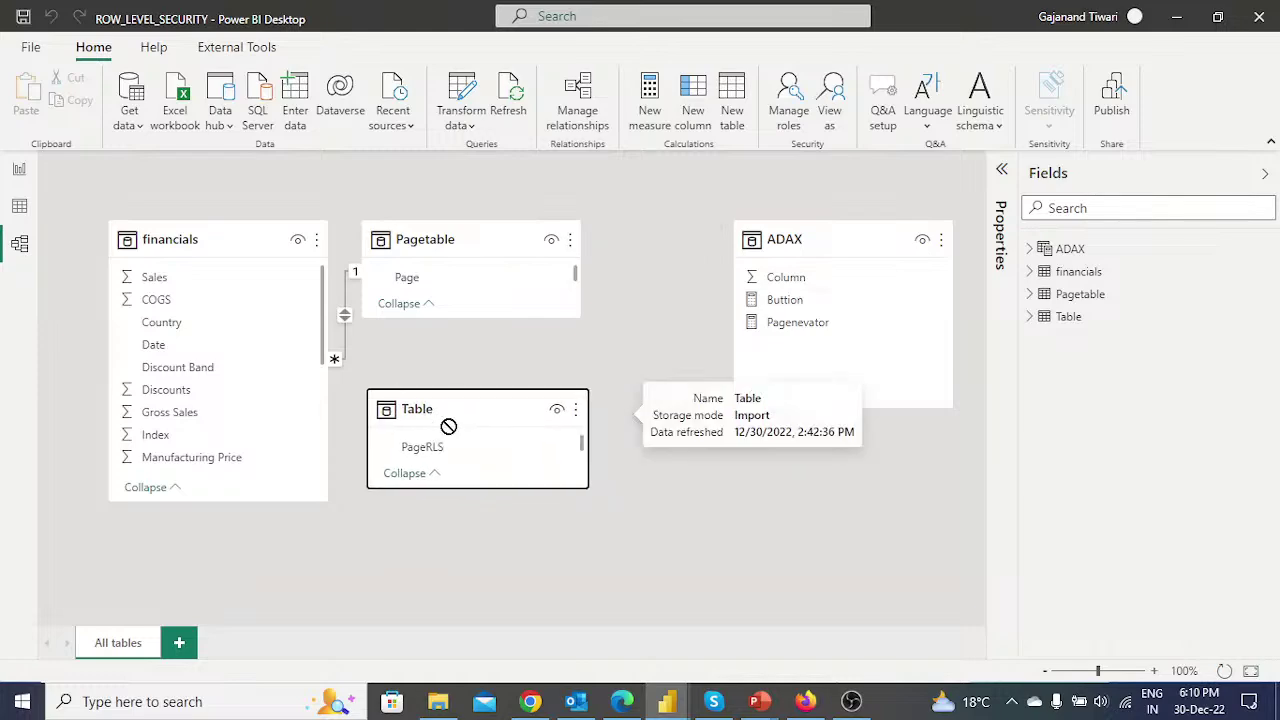
{"action": "left_click", "coordinate": [20, 171]}
{"action": "left_click", "coordinate": [230, 47]}
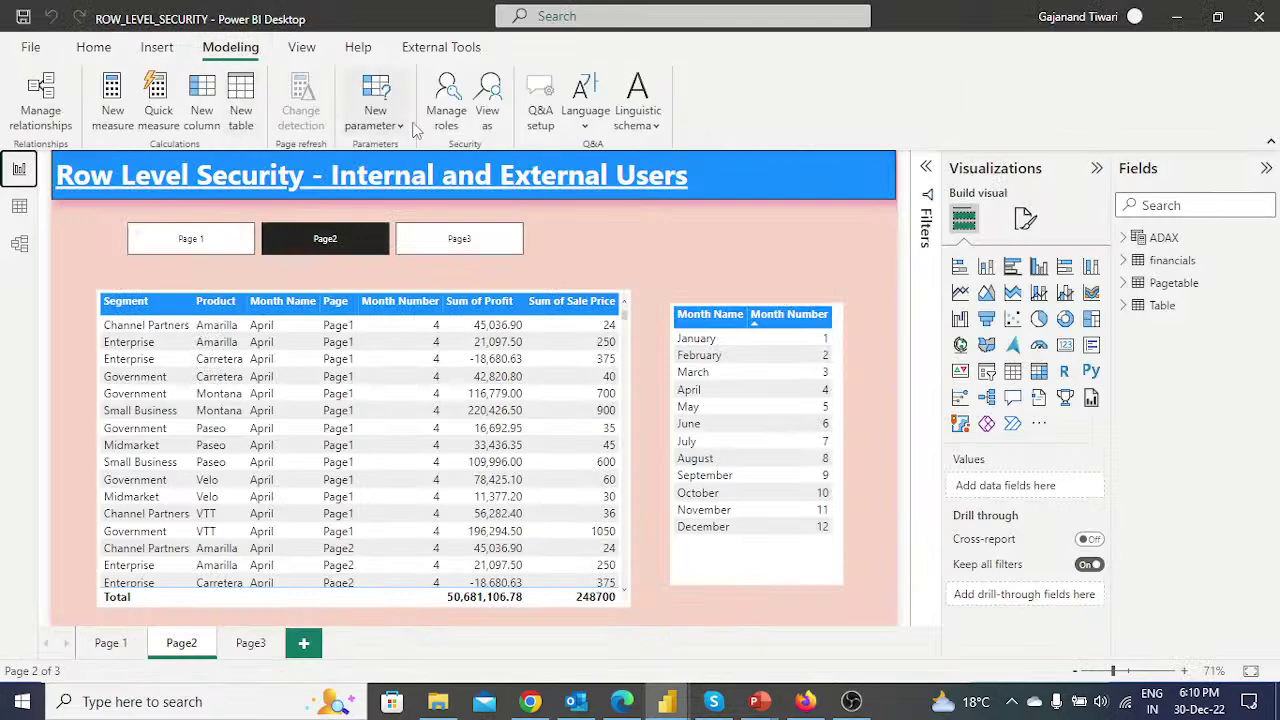
Create a new security role named TestDAta
{"action": "left_click", "coordinate": [446, 100]}
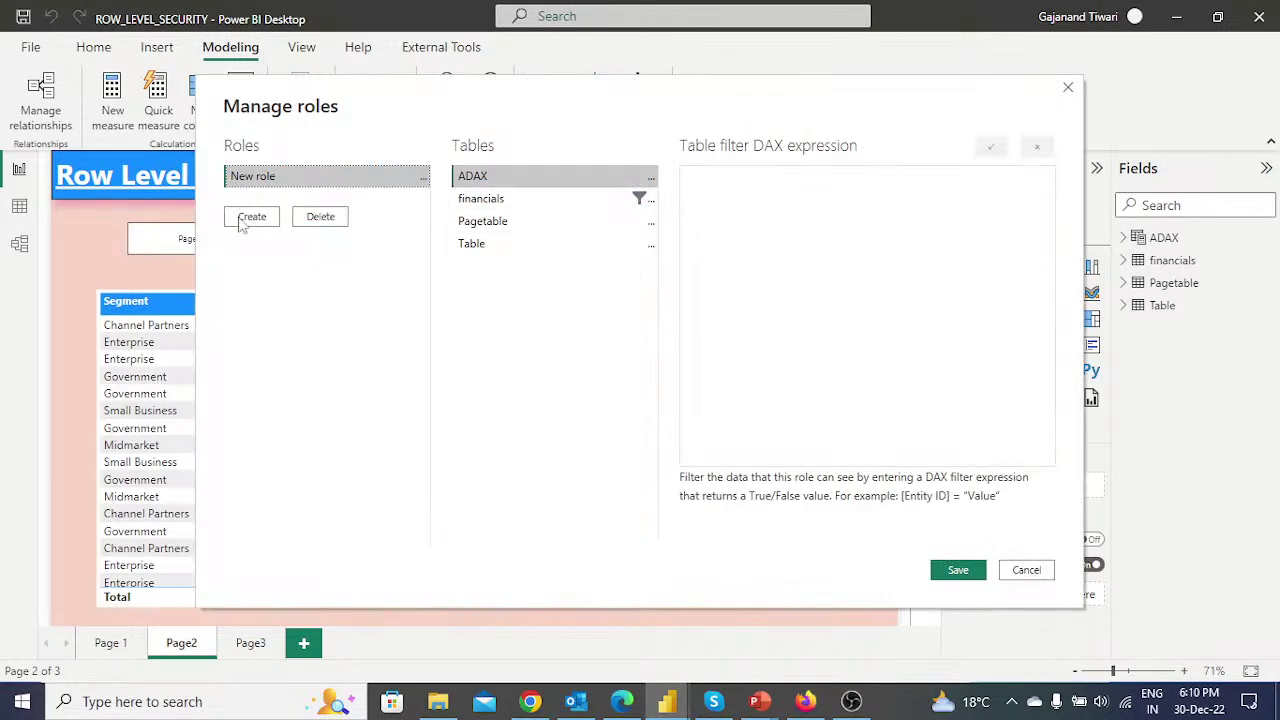
{"action": "left_click", "coordinate": [260, 218]}
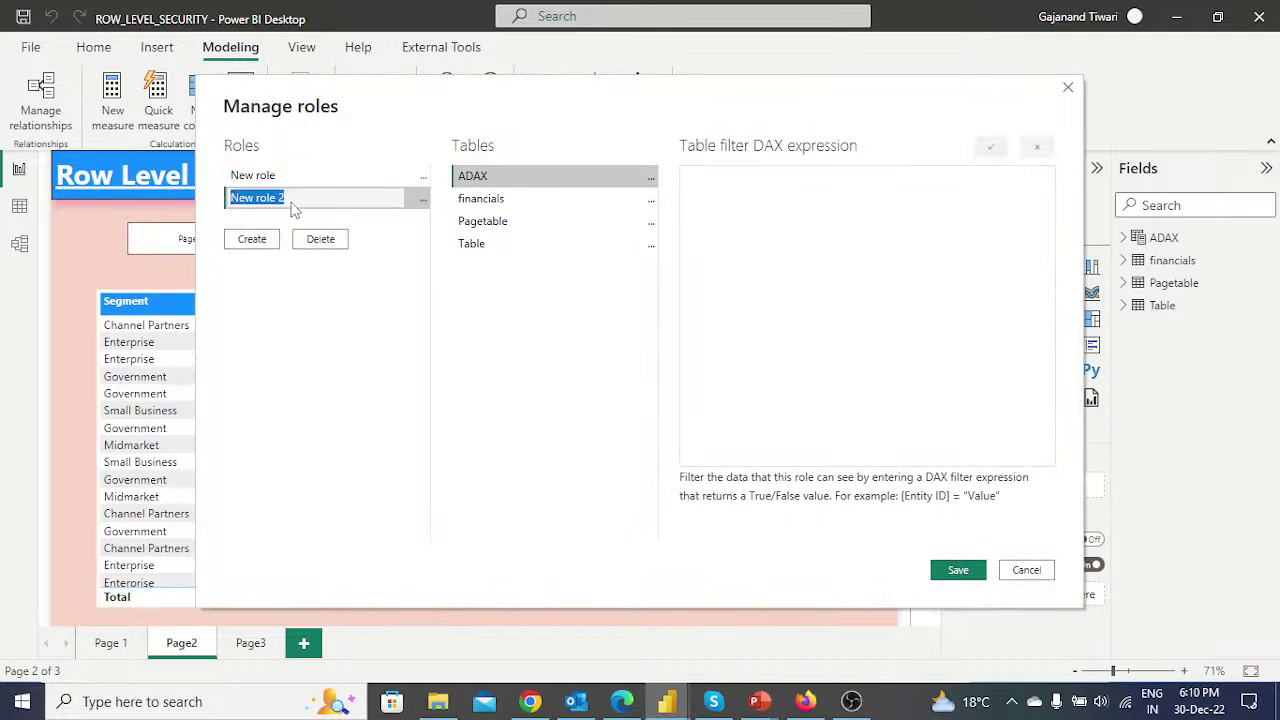
{"action": "key", "text": "BackSpace"}
{"action": "type", "text": "TestDAta"}
{"action": "left_click", "coordinate": [296, 364]}
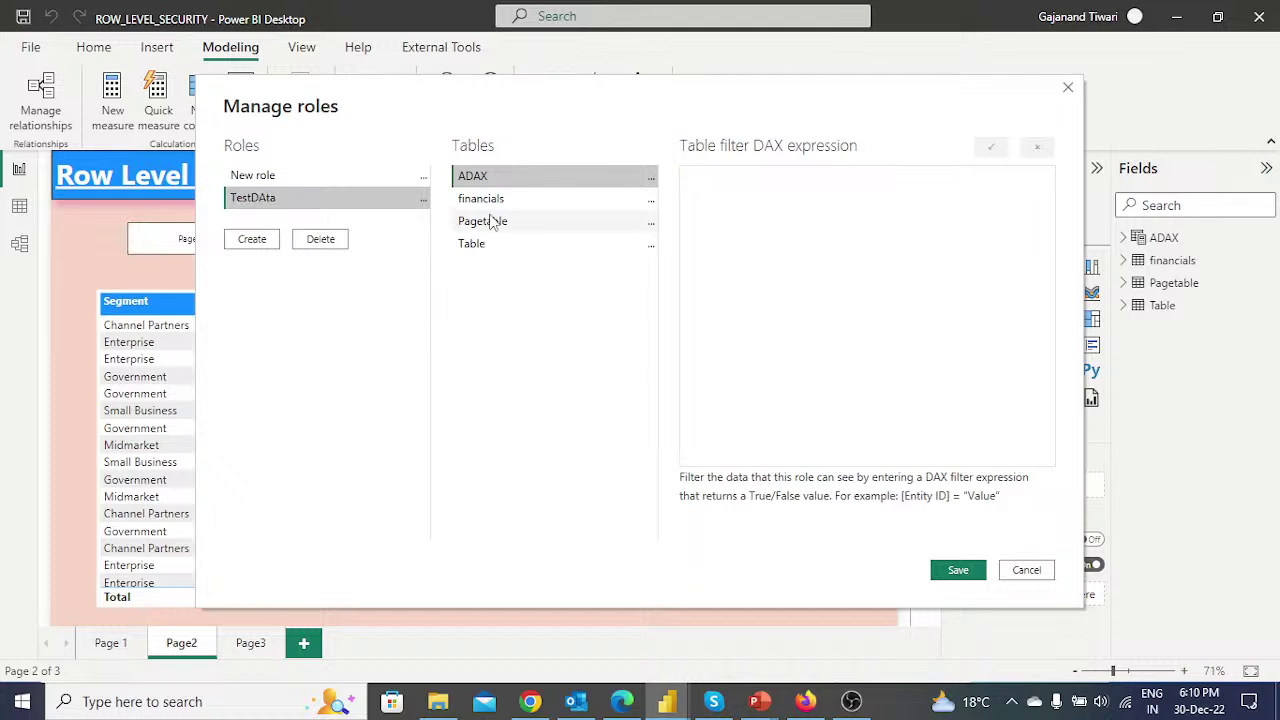
Give TestDAta a financials filter of [Month Number] = 2, first entered as 1, and save
{"action": "left_click", "coordinate": [652, 204]}
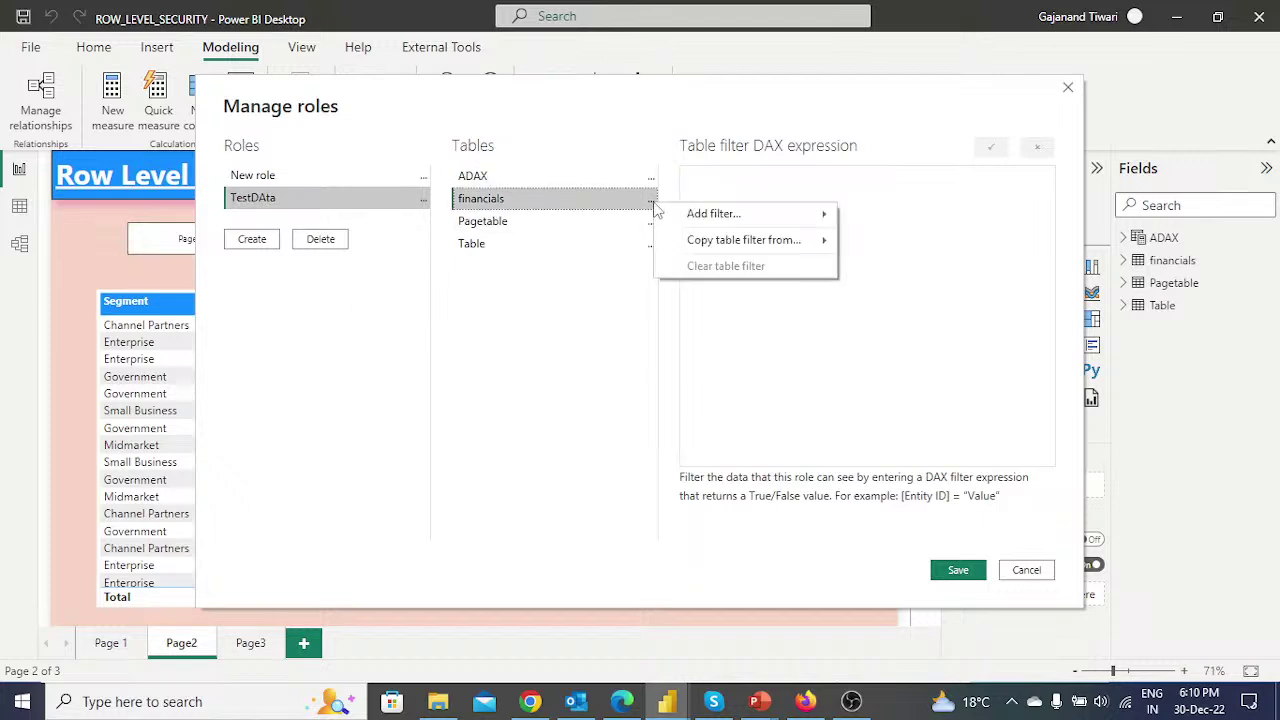
{"action": "mouse_move", "coordinate": [700, 216]}
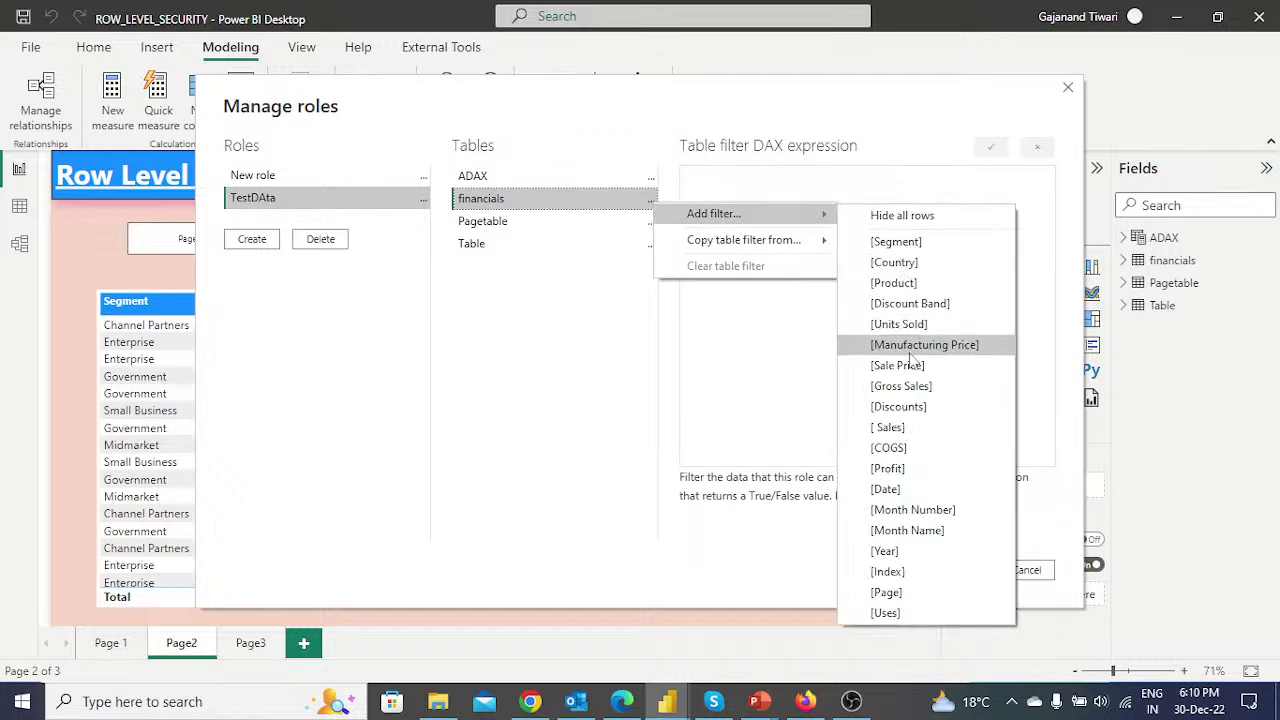
{"action": "left_click", "coordinate": [935, 512]}
{"action": "key", "text": "shift+Left"}
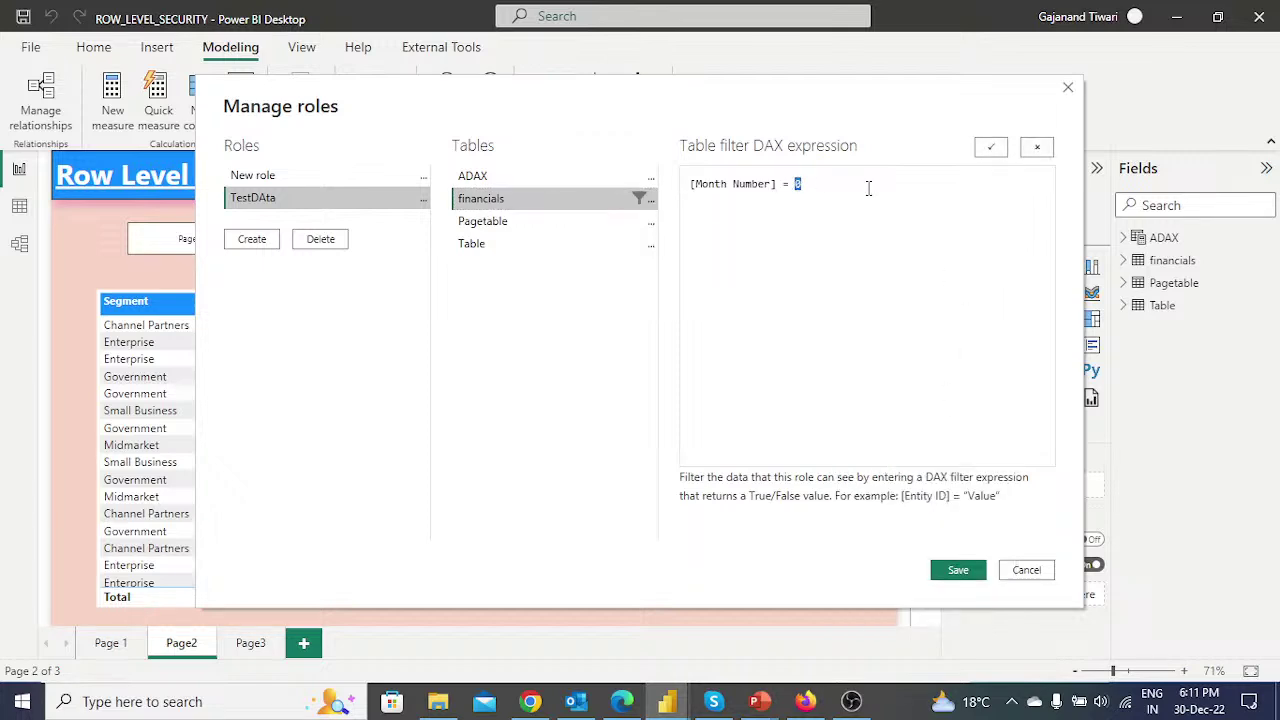
{"action": "type", "text": "1"}
{"action": "left_click", "coordinate": [989, 149]}
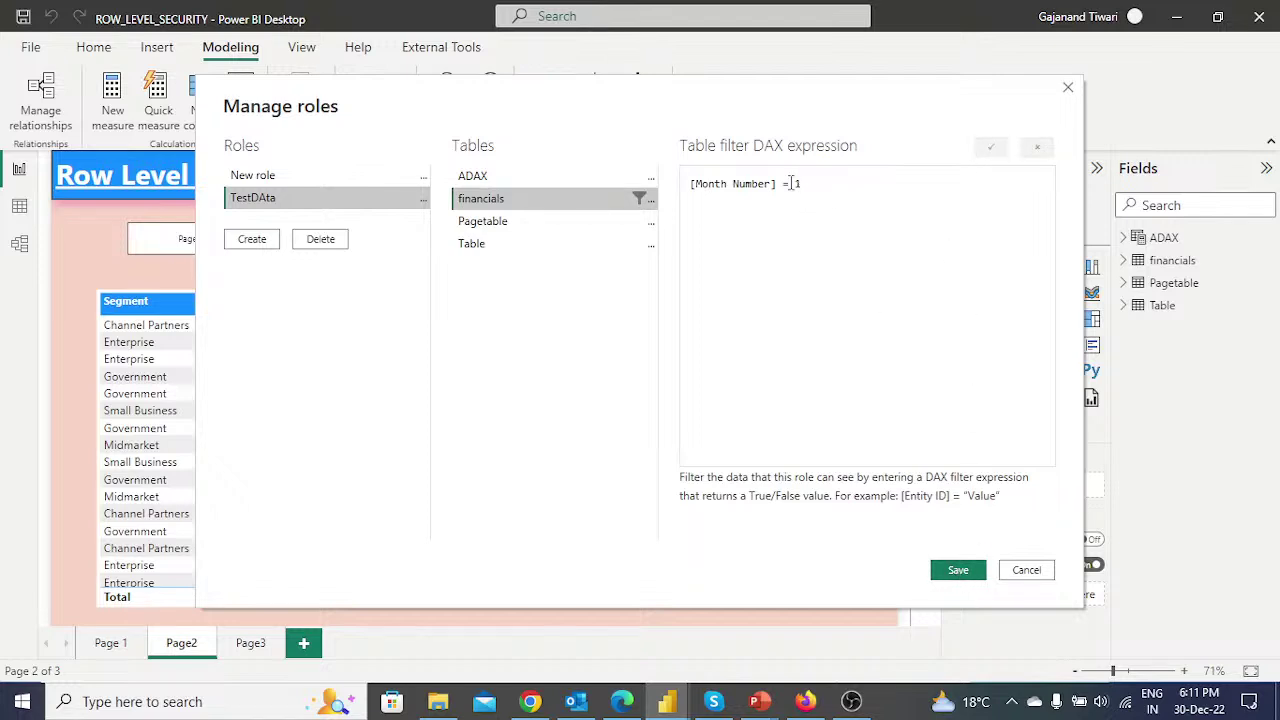
{"action": "left_click_drag", "start_coordinate": [789, 184], "coordinate": [829, 189]}
{"action": "type", "text": "2"}
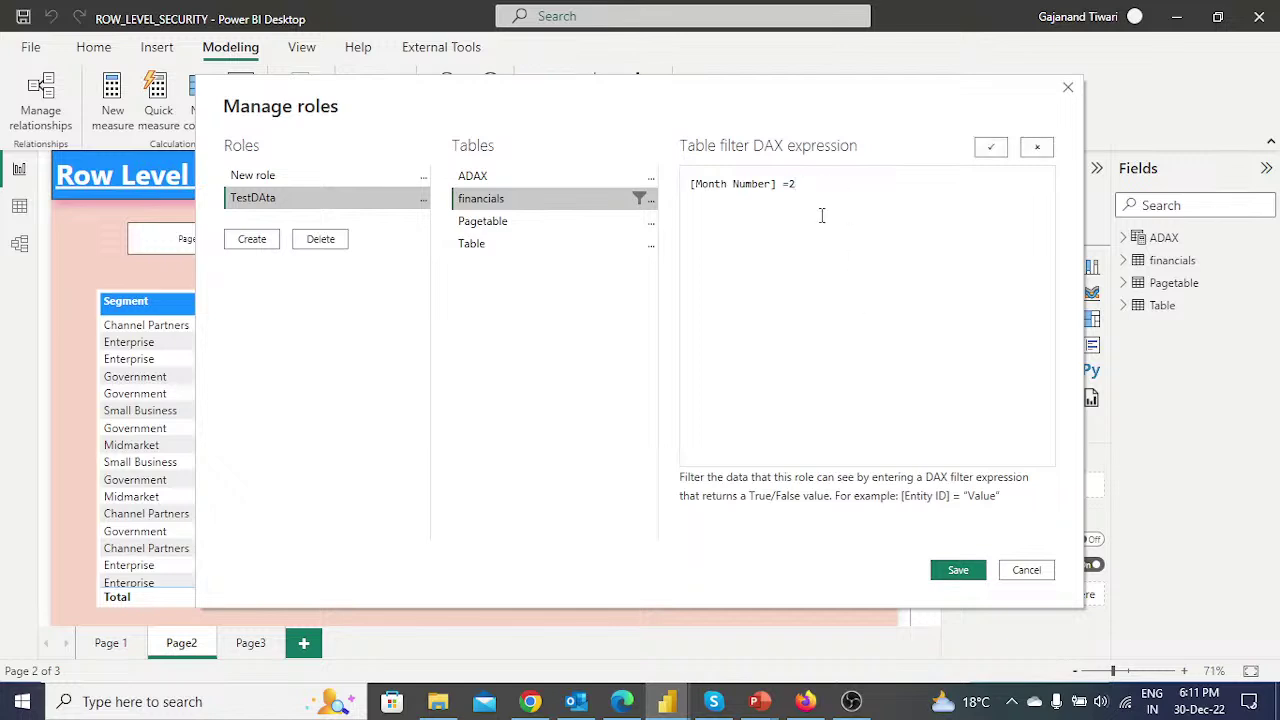
{"action": "left_click", "coordinate": [990, 149]}
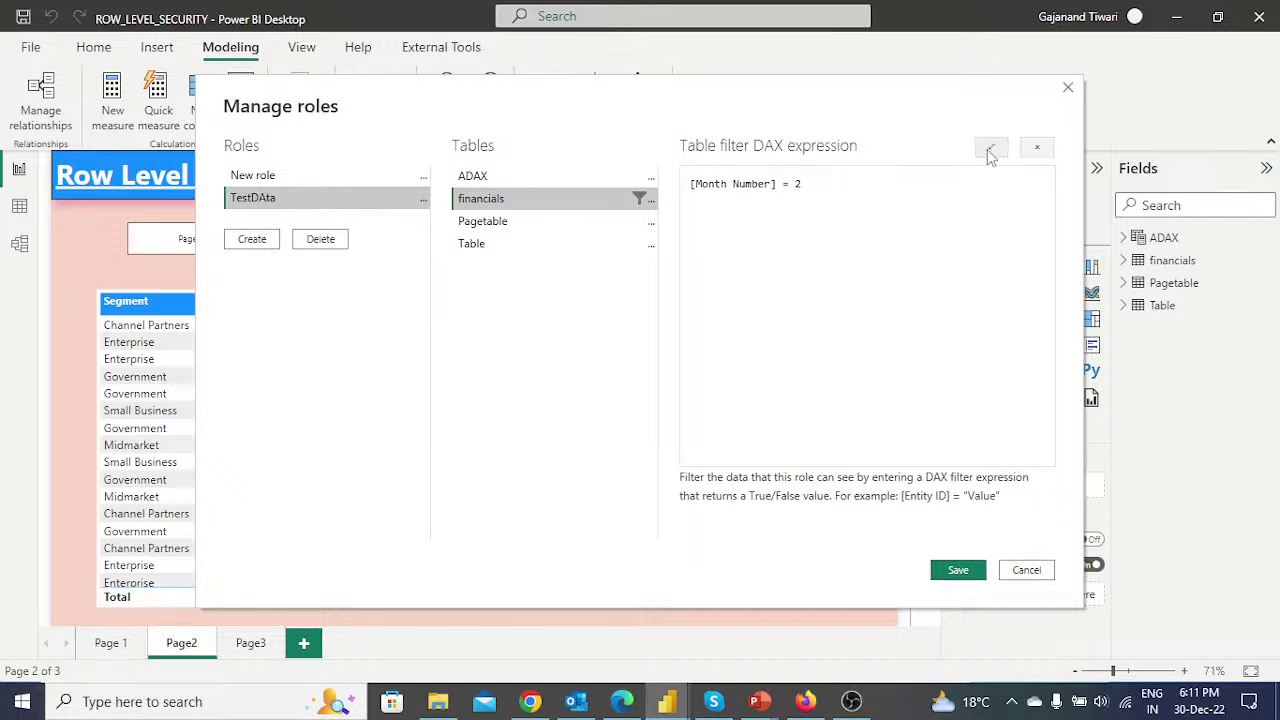
{"action": "left_click", "coordinate": [958, 570]}
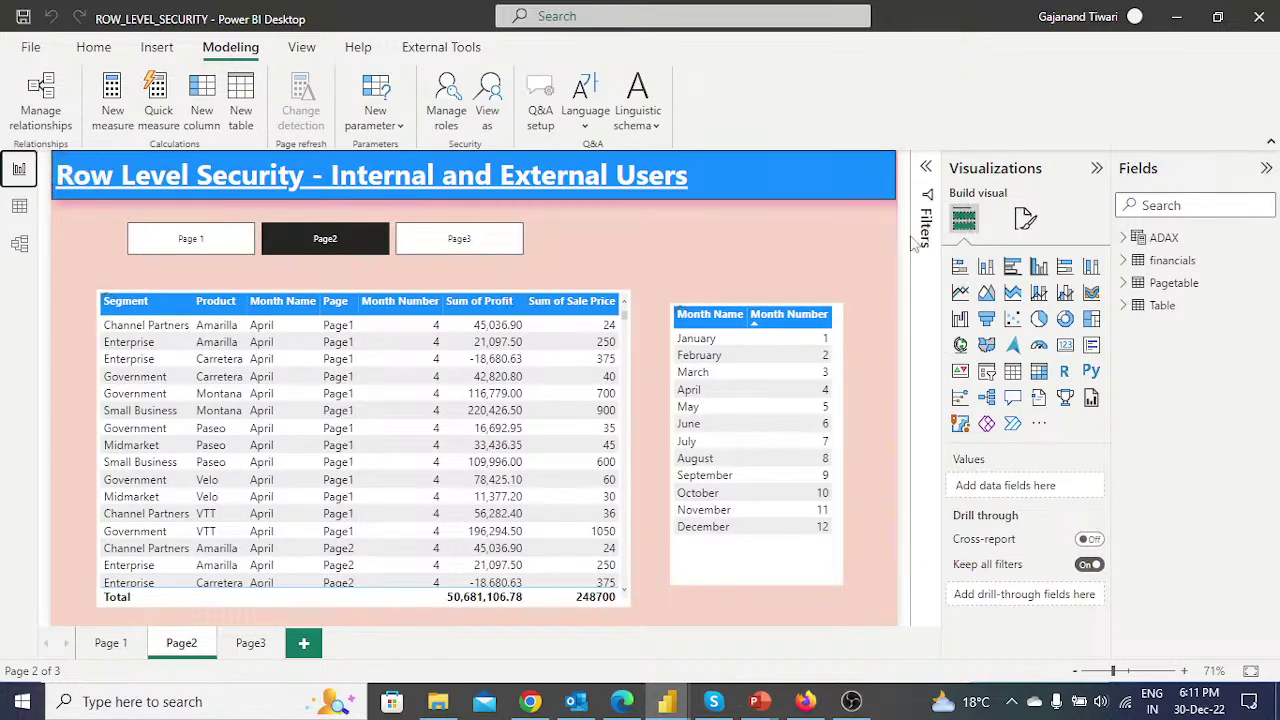
After a failed save, close the duplicate report window without saving and reopen Manage roles
{"action": "left_click", "coordinate": [22, 19]}
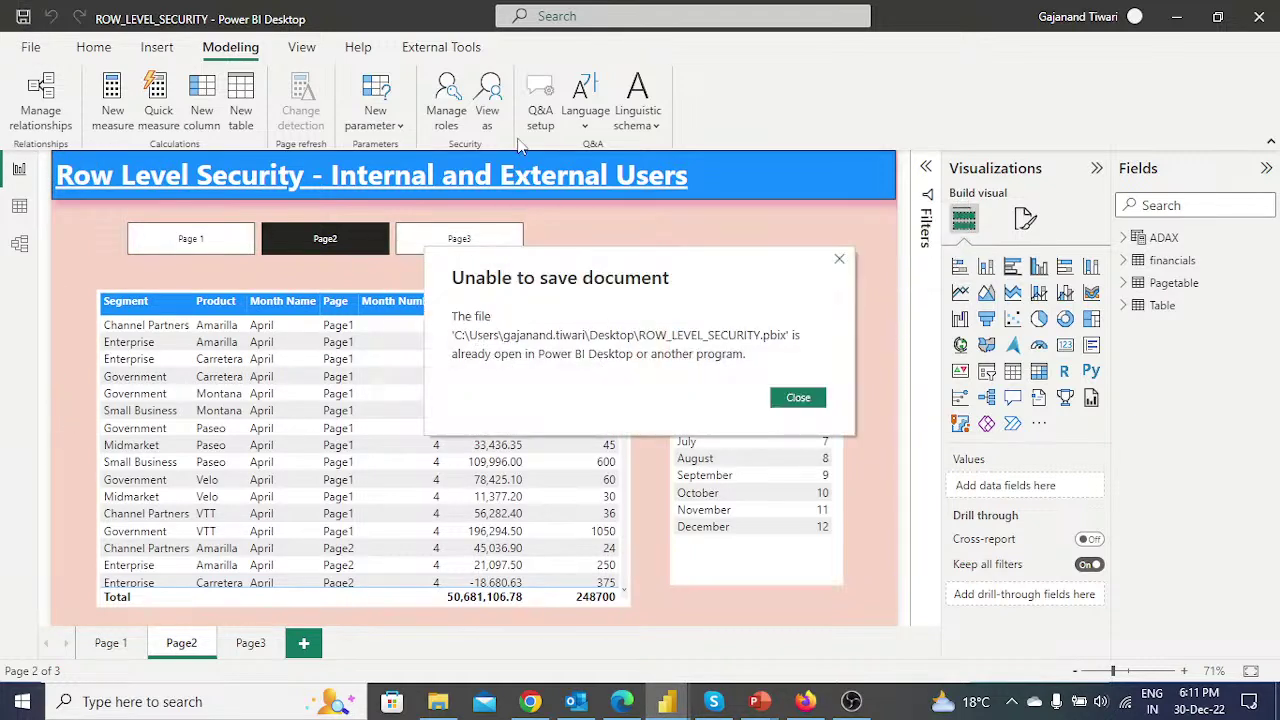
{"action": "left_click", "coordinate": [817, 401]}
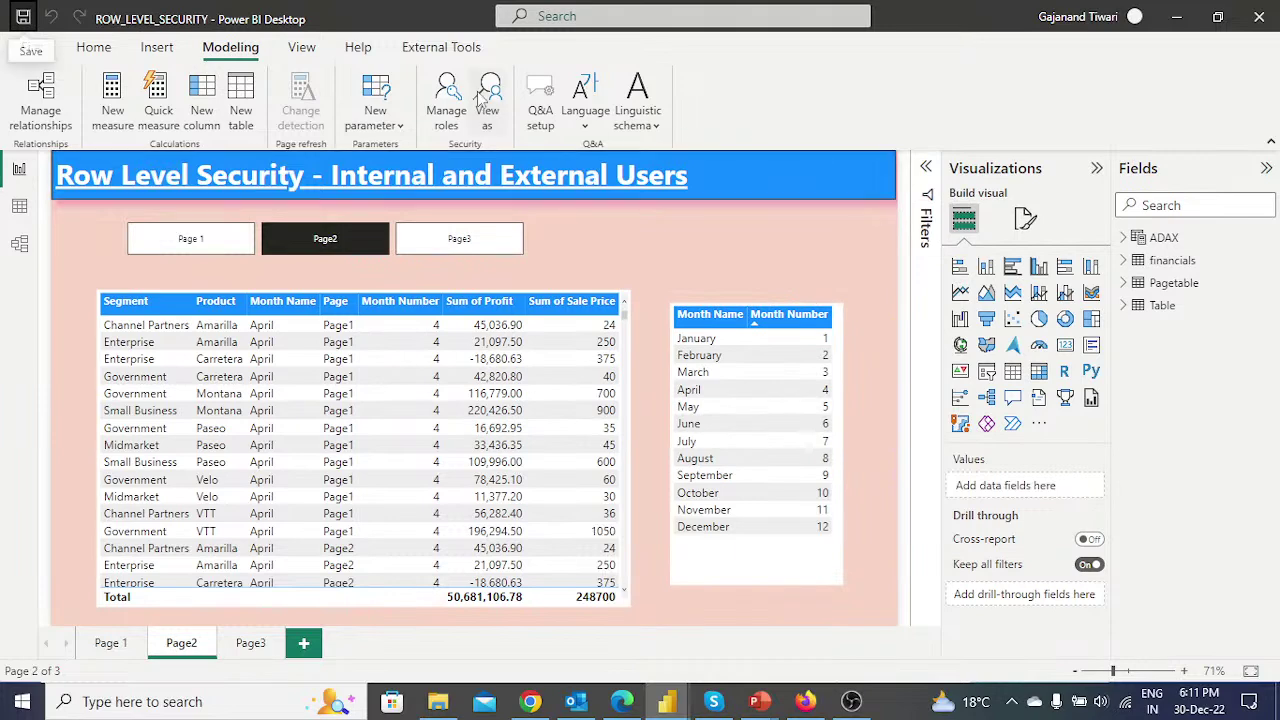
{"action": "mouse_move", "coordinate": [667, 701]}
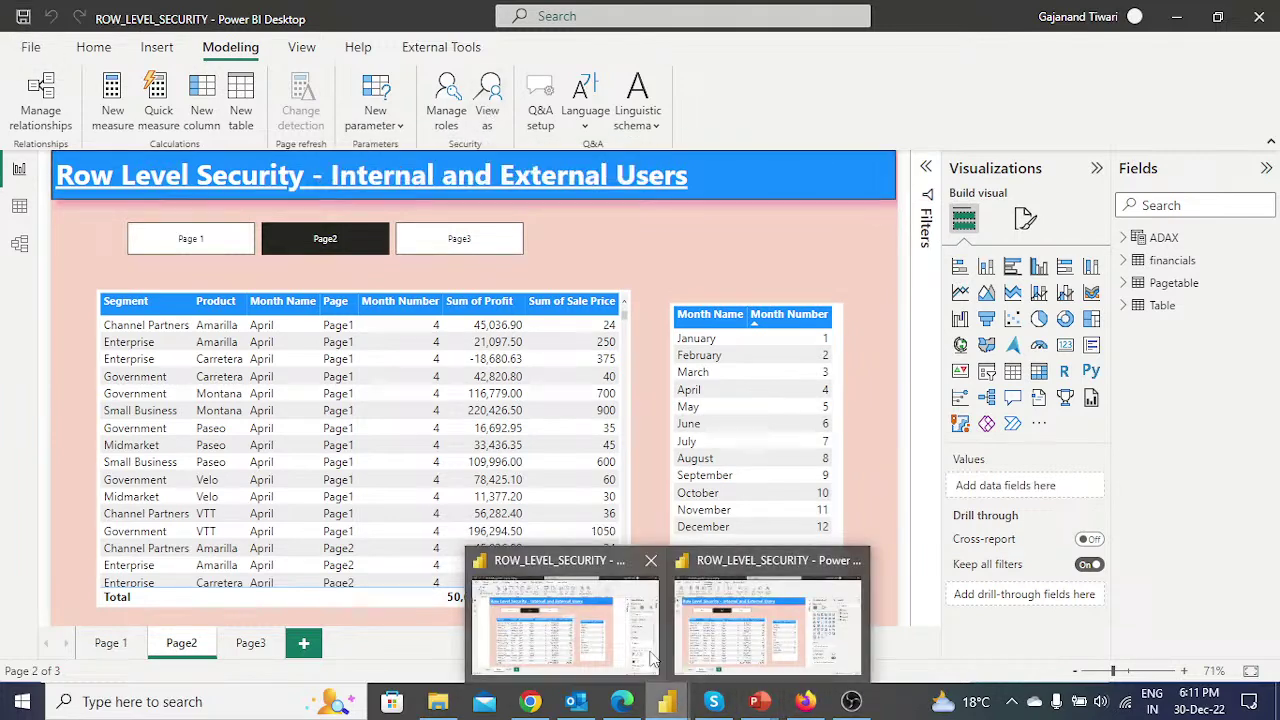
{"action": "left_click", "coordinate": [610, 622]}
{"action": "left_click", "coordinate": [1262, 20]}
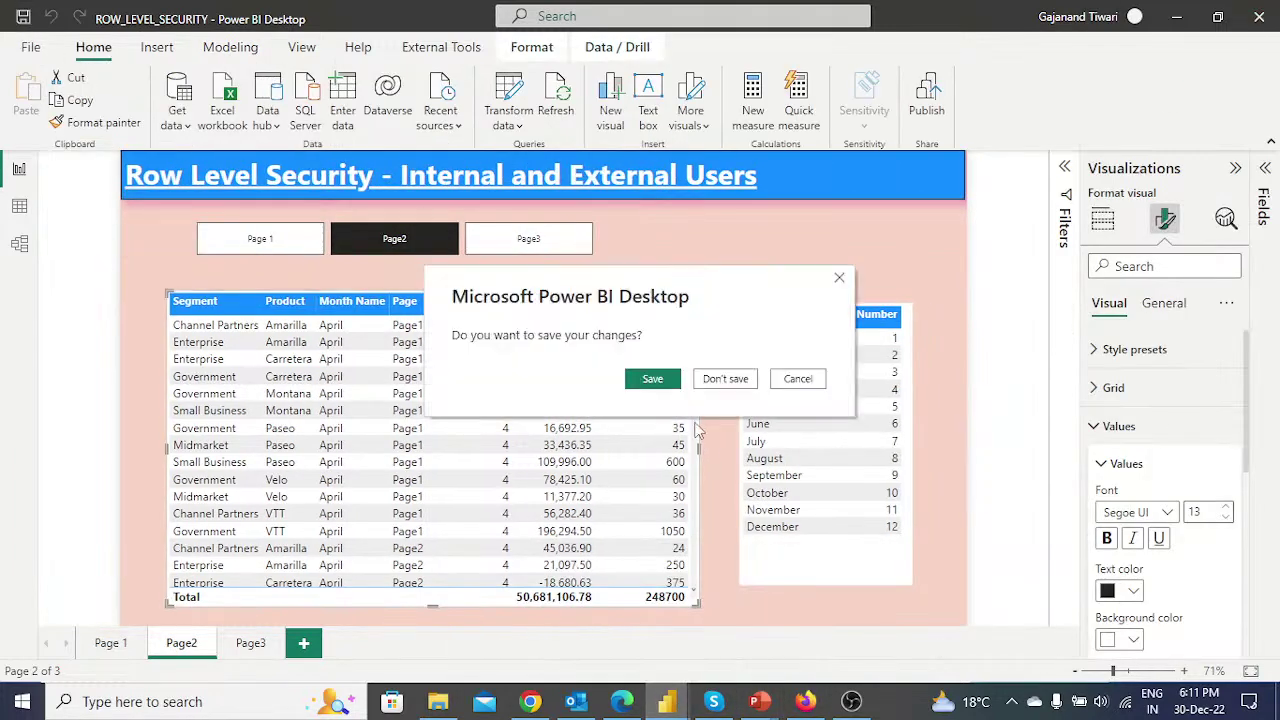
{"action": "left_click", "coordinate": [724, 378]}
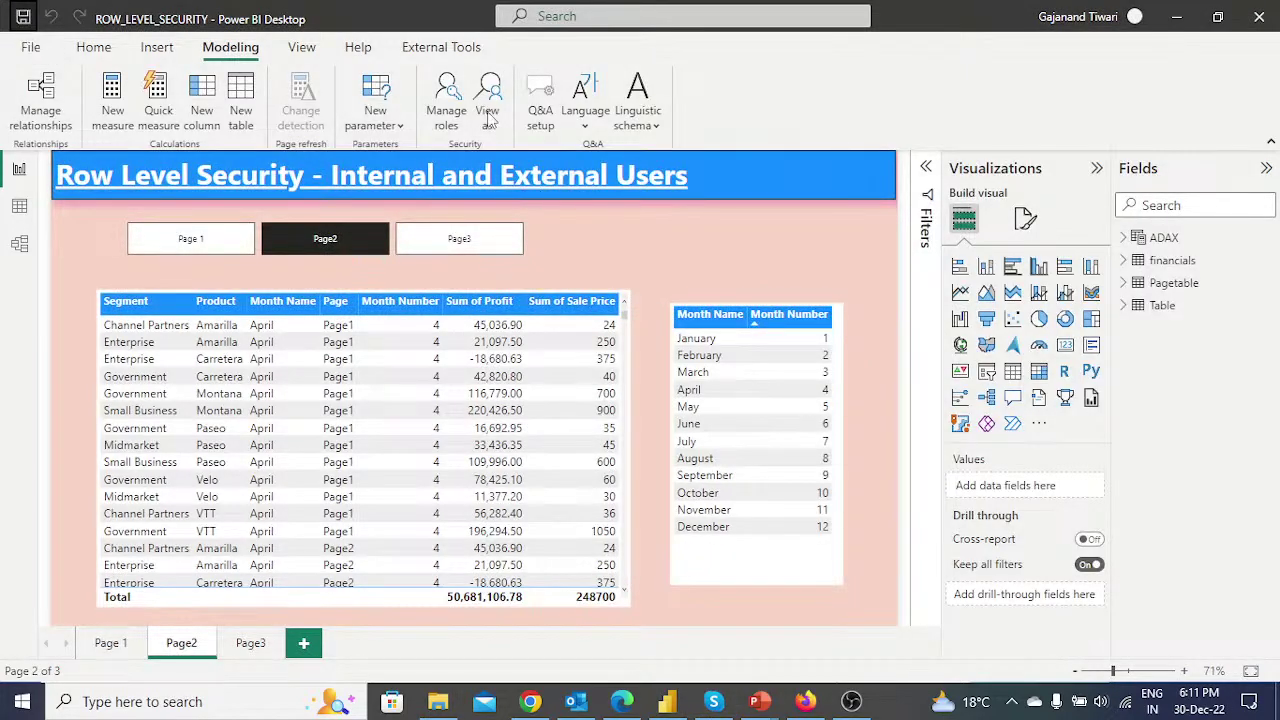
{"action": "left_click", "coordinate": [453, 113]}
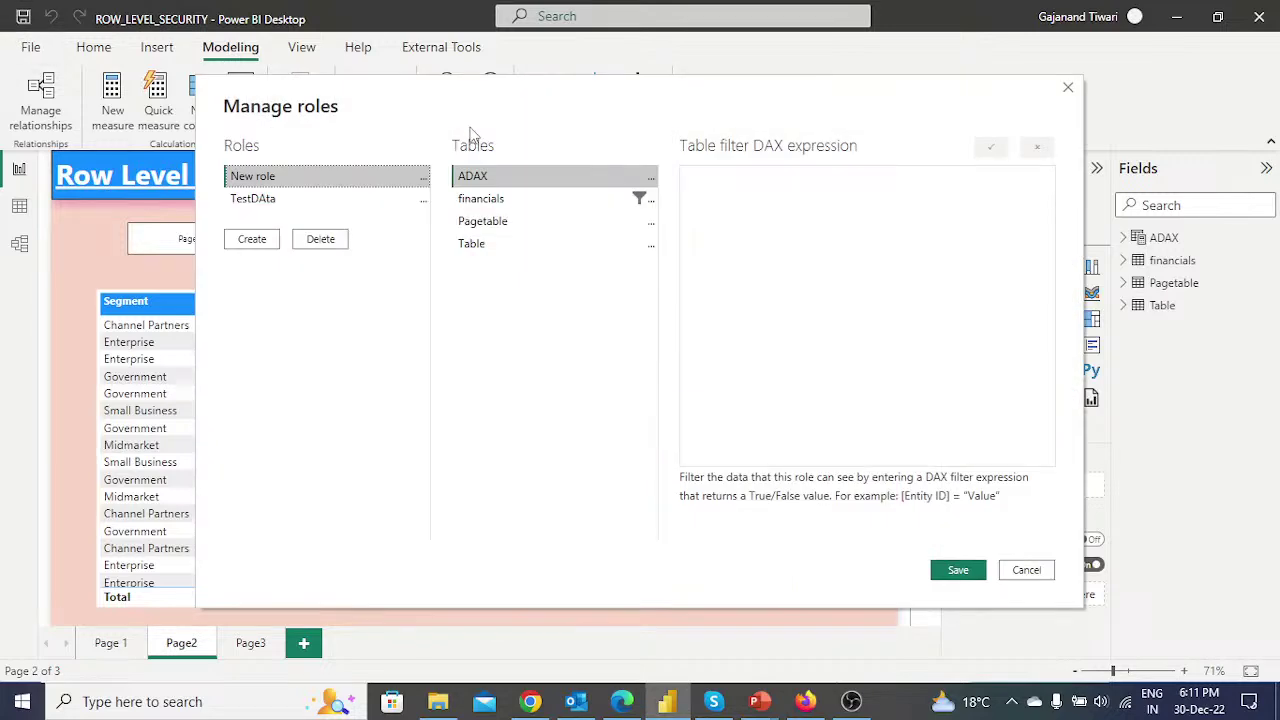
Change New role's financials filter from [Month Number] = 1 to [Month Number] = 2 and save
{"action": "left_click", "coordinate": [618, 205]}
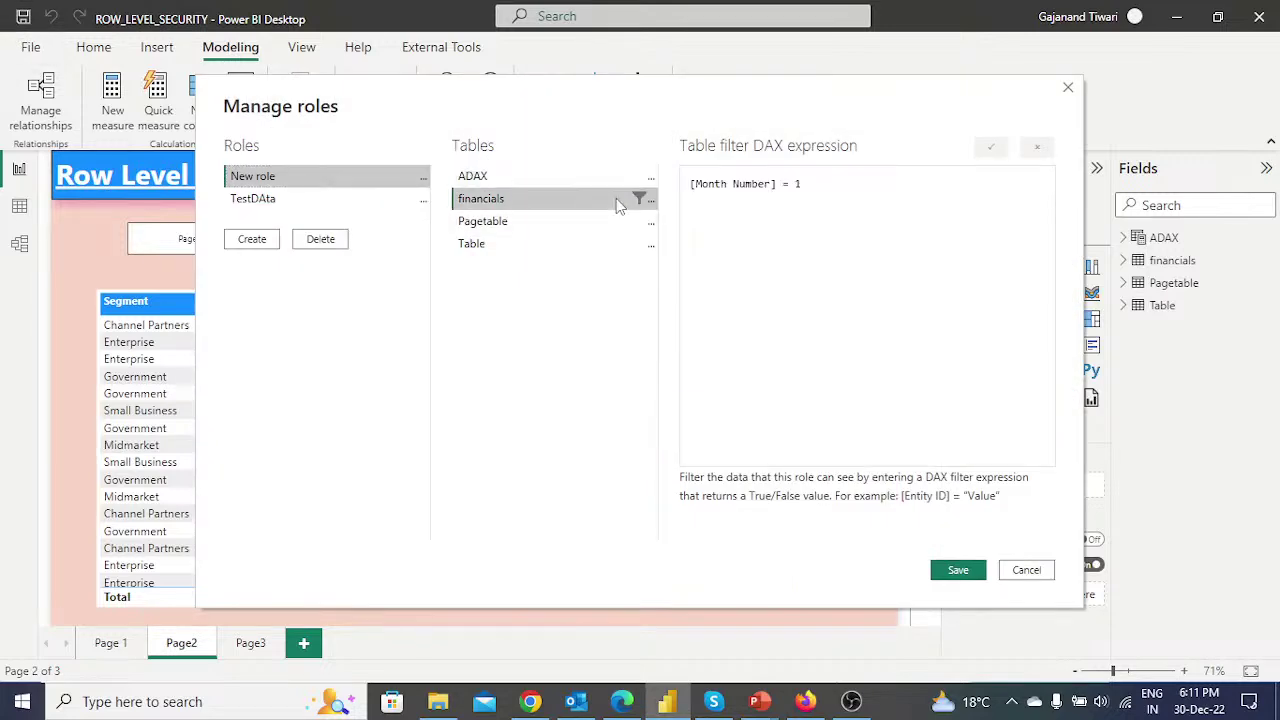
{"action": "double_click", "coordinate": [798, 185]}
{"action": "type", "text": "2"}
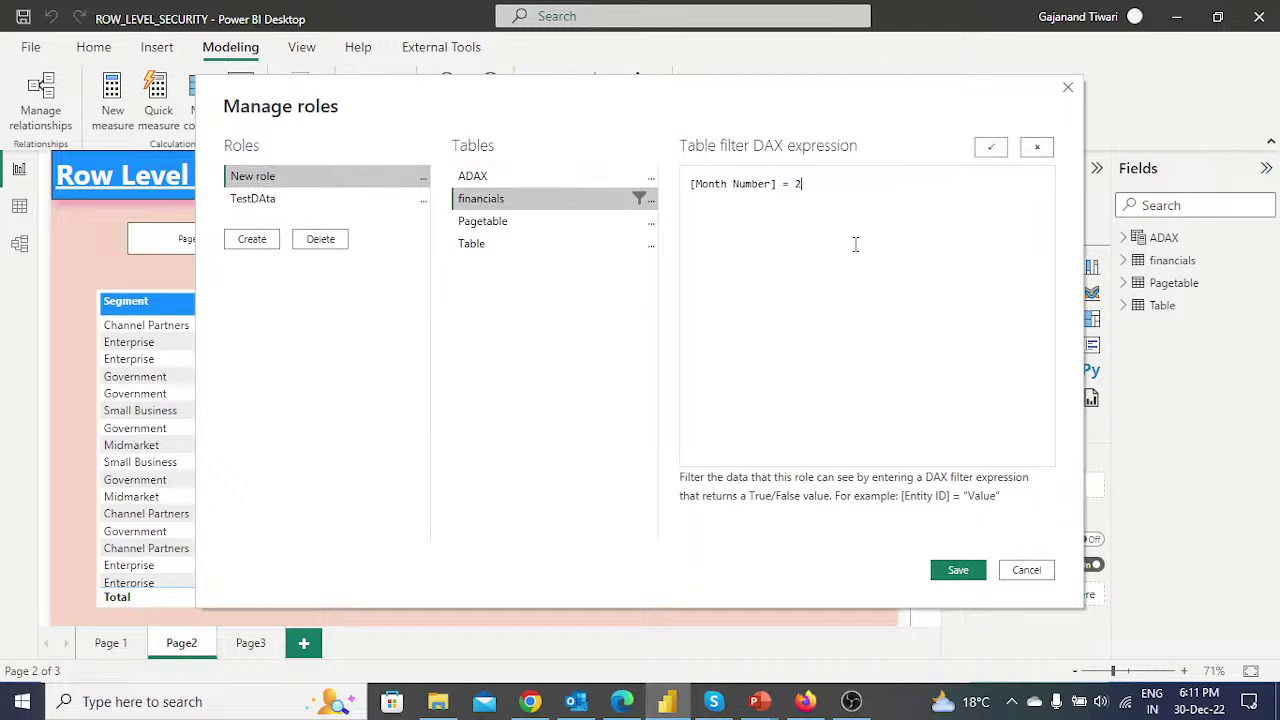
{"action": "left_click", "coordinate": [958, 570]}
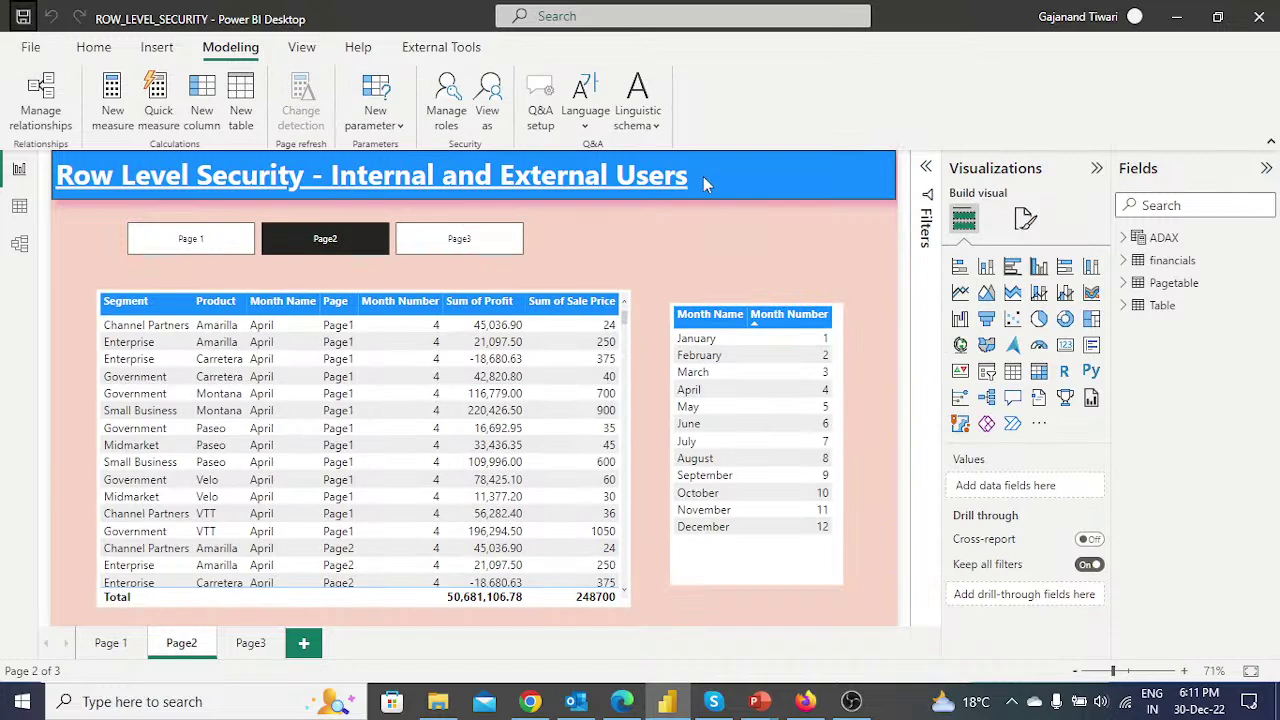
View the report as New role to confirm only February appears, then stop viewing
{"action": "left_click", "coordinate": [487, 118]}
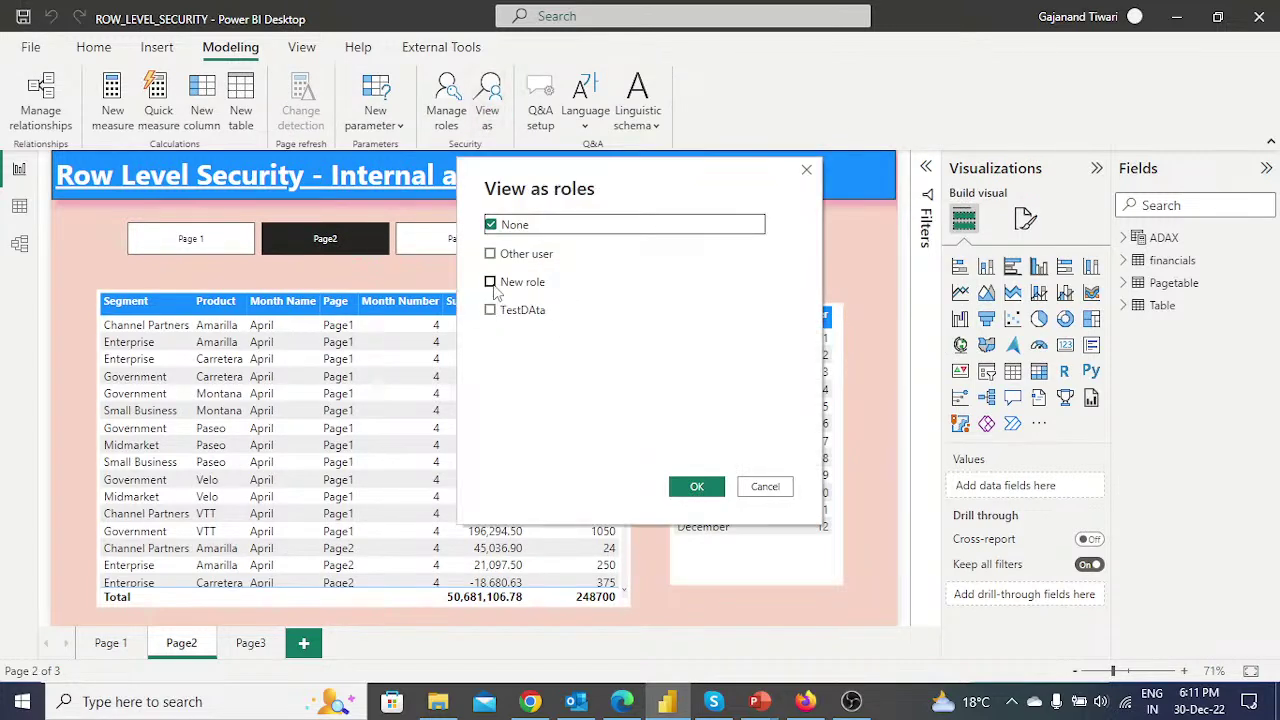
{"action": "left_click", "coordinate": [494, 287]}
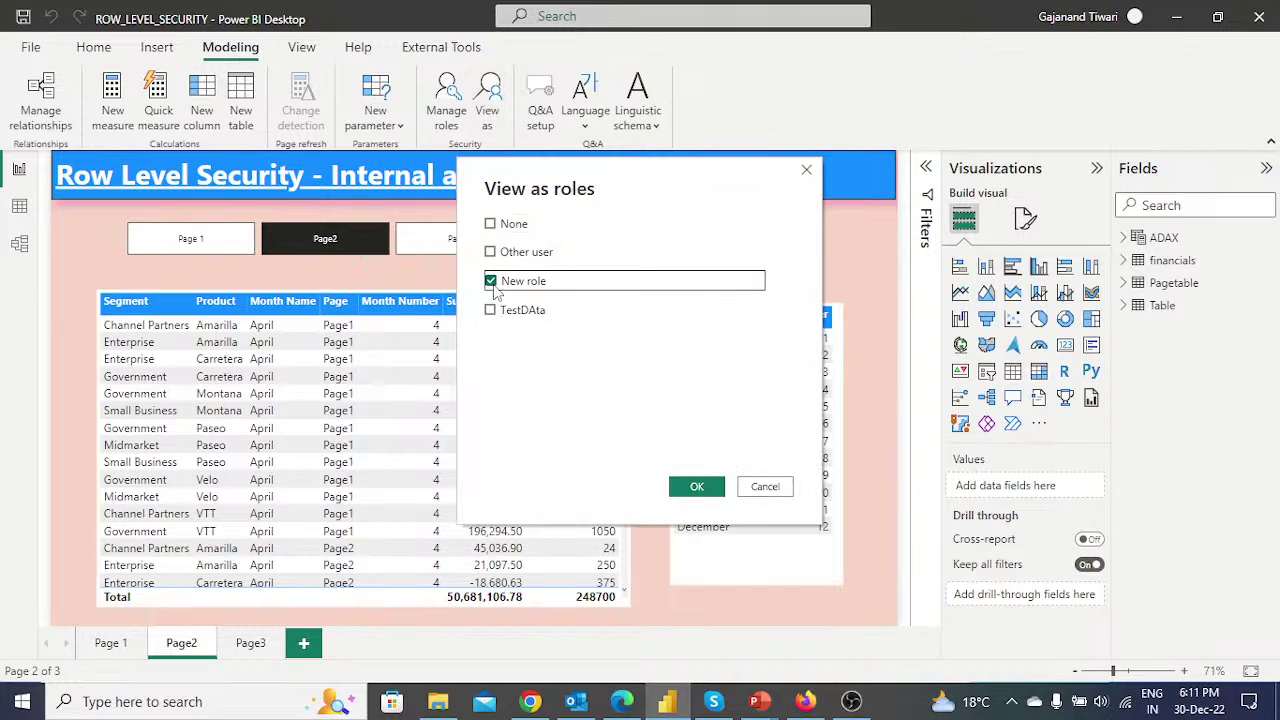
{"action": "left_click", "coordinate": [703, 489]}
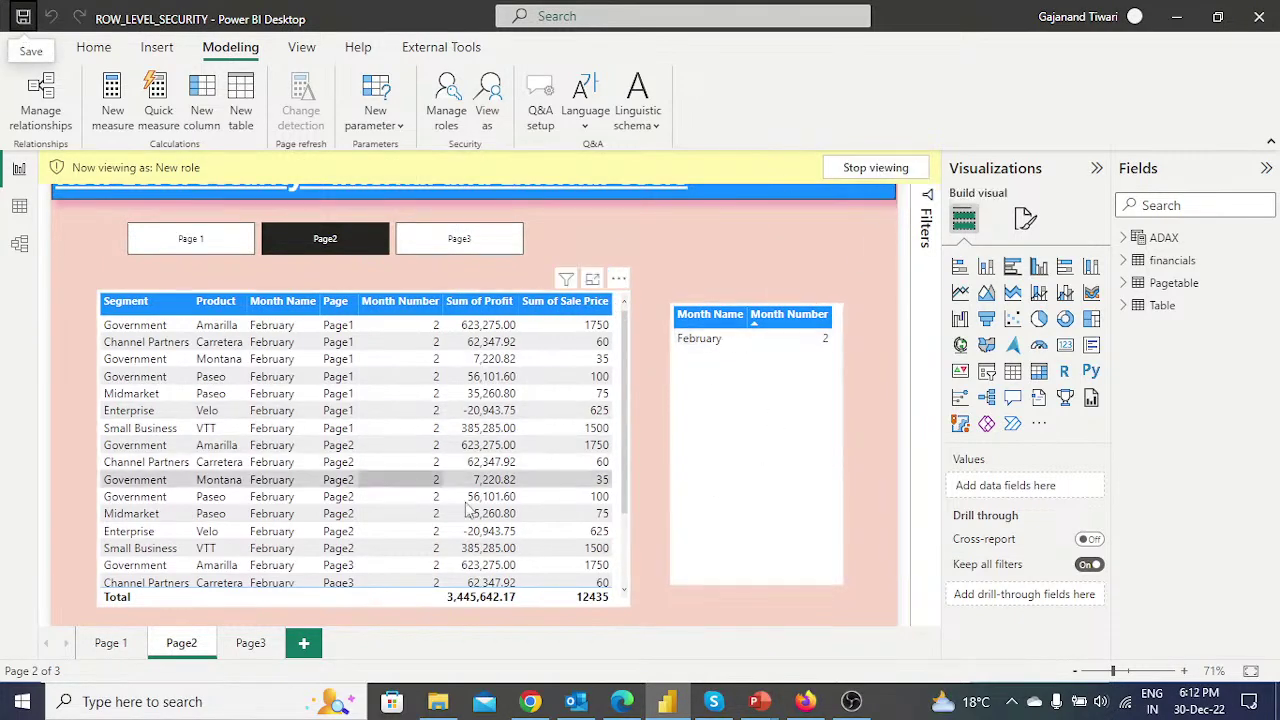
{"action": "scroll", "coordinate": [304, 472], "scroll_direction": "down", "scroll_amount": 2}
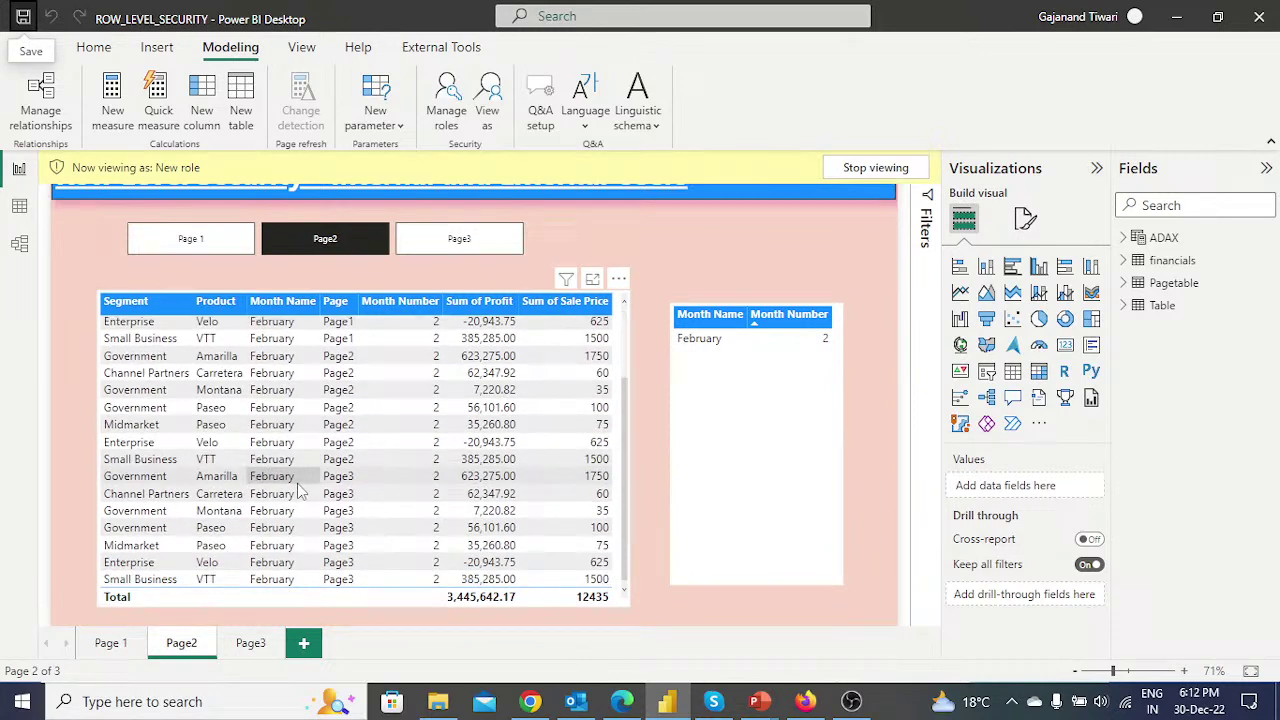
{"action": "scroll", "coordinate": [297, 493], "scroll_direction": "up", "scroll_amount": 2}
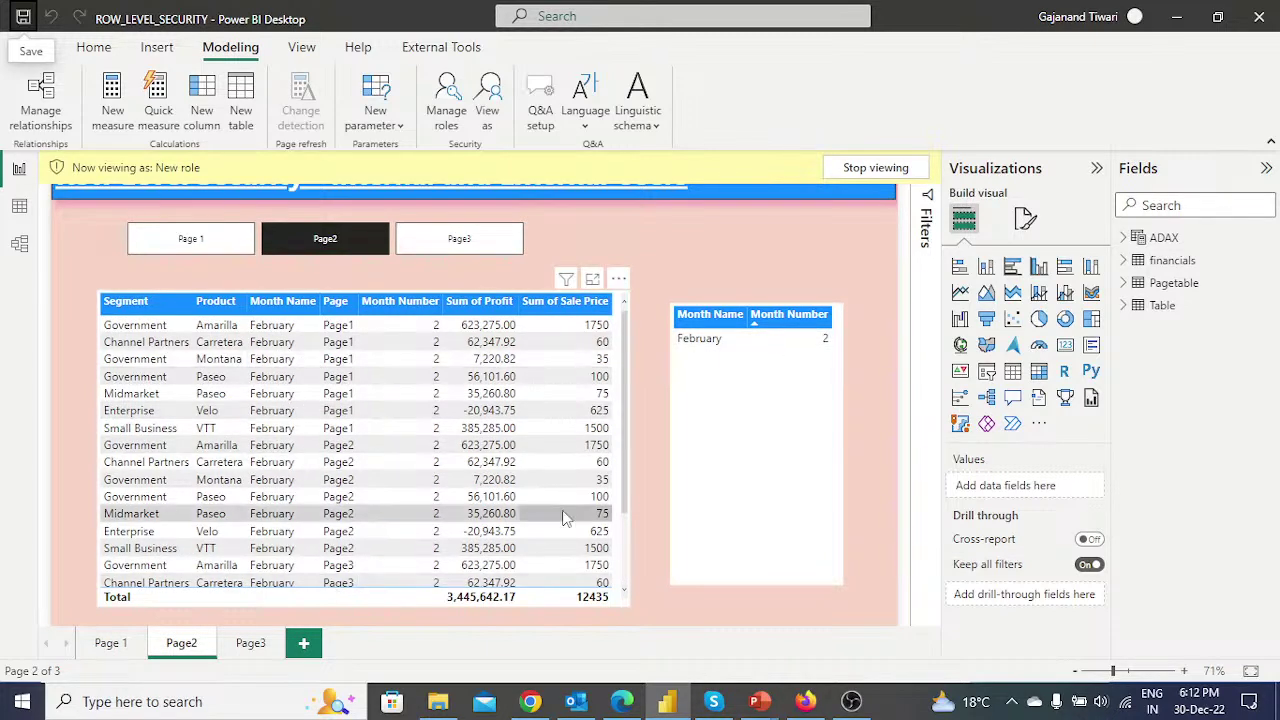
{"action": "scroll", "coordinate": [563, 517], "scroll_direction": "down", "scroll_amount": 2}
{"action": "scroll", "coordinate": [565, 540], "scroll_direction": "up", "scroll_amount": 2}
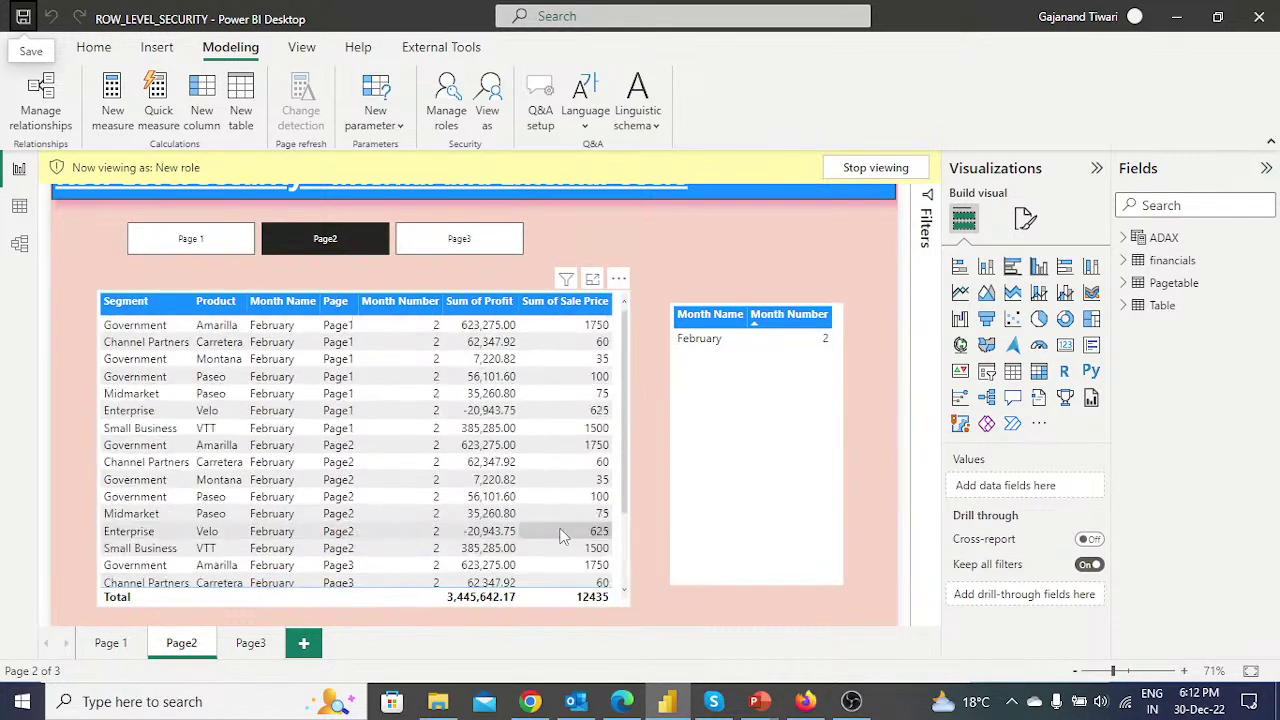
{"action": "left_click", "coordinate": [888, 167]}
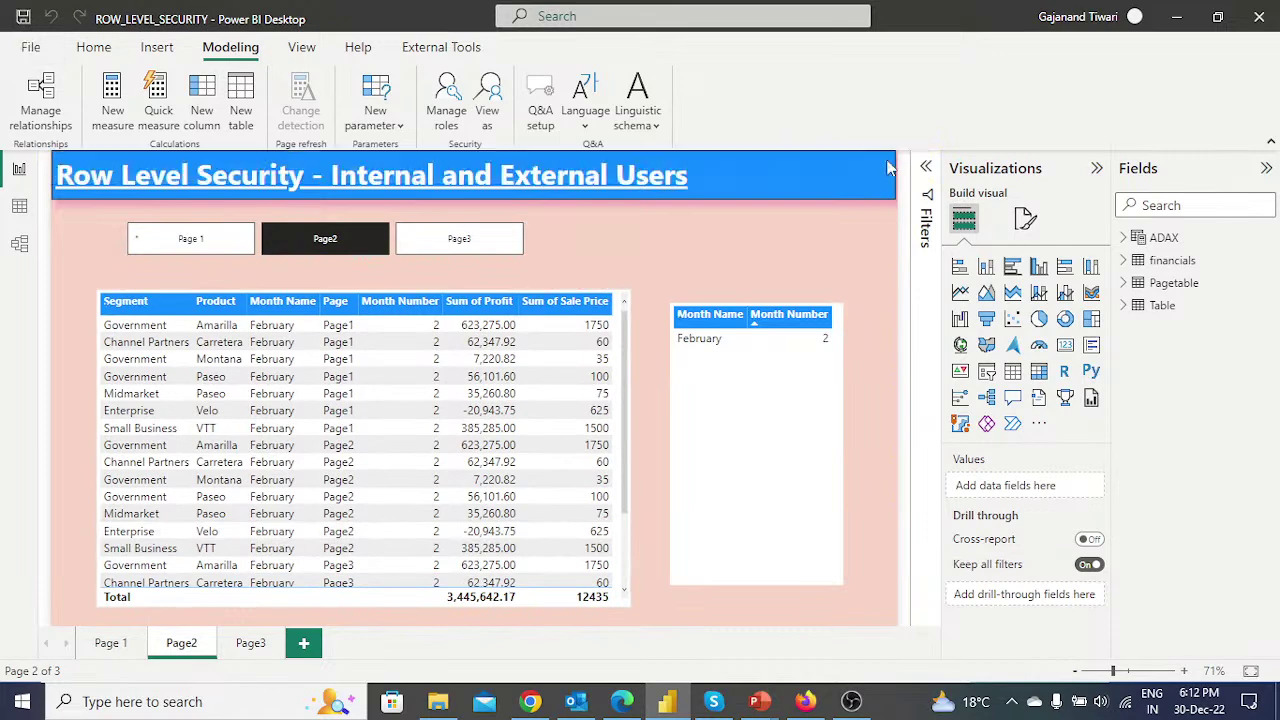
{"action": "left_click", "coordinate": [91, 55]}
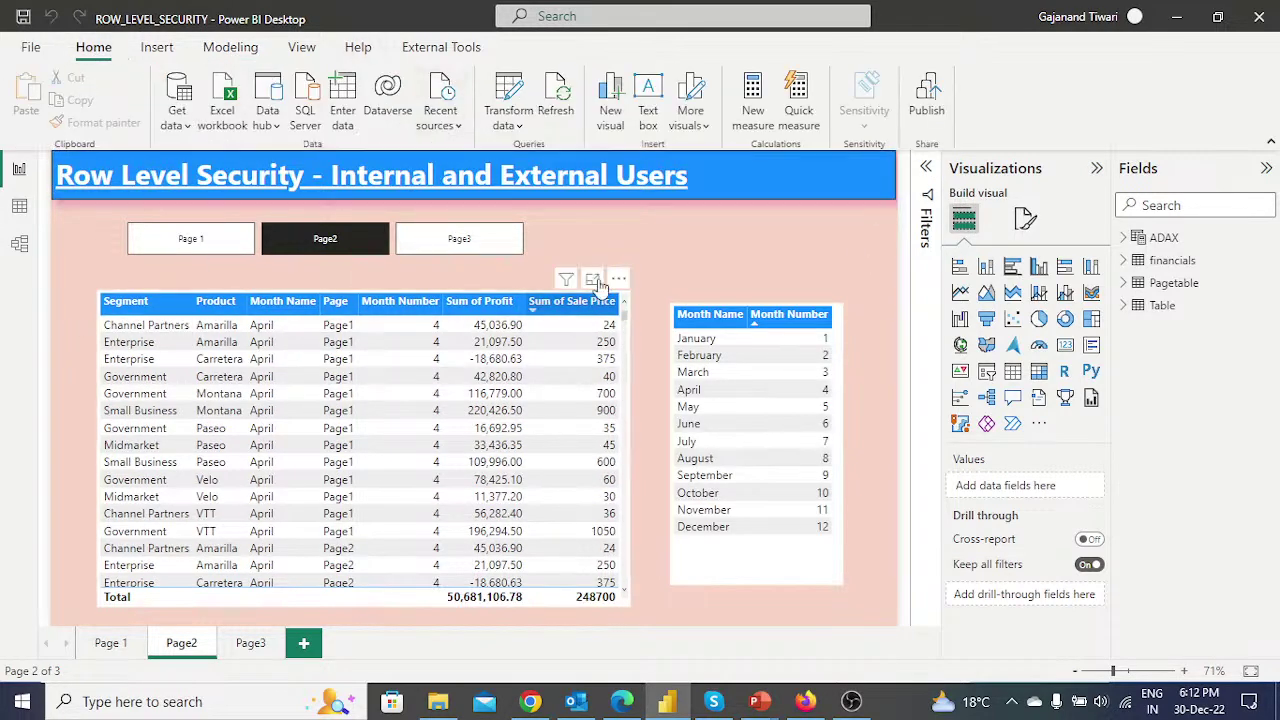
Check the live stream in YouTube Studio, then close the YouTube and TradingView tabs in Chrome
{"action": "left_click", "coordinate": [530, 701]}
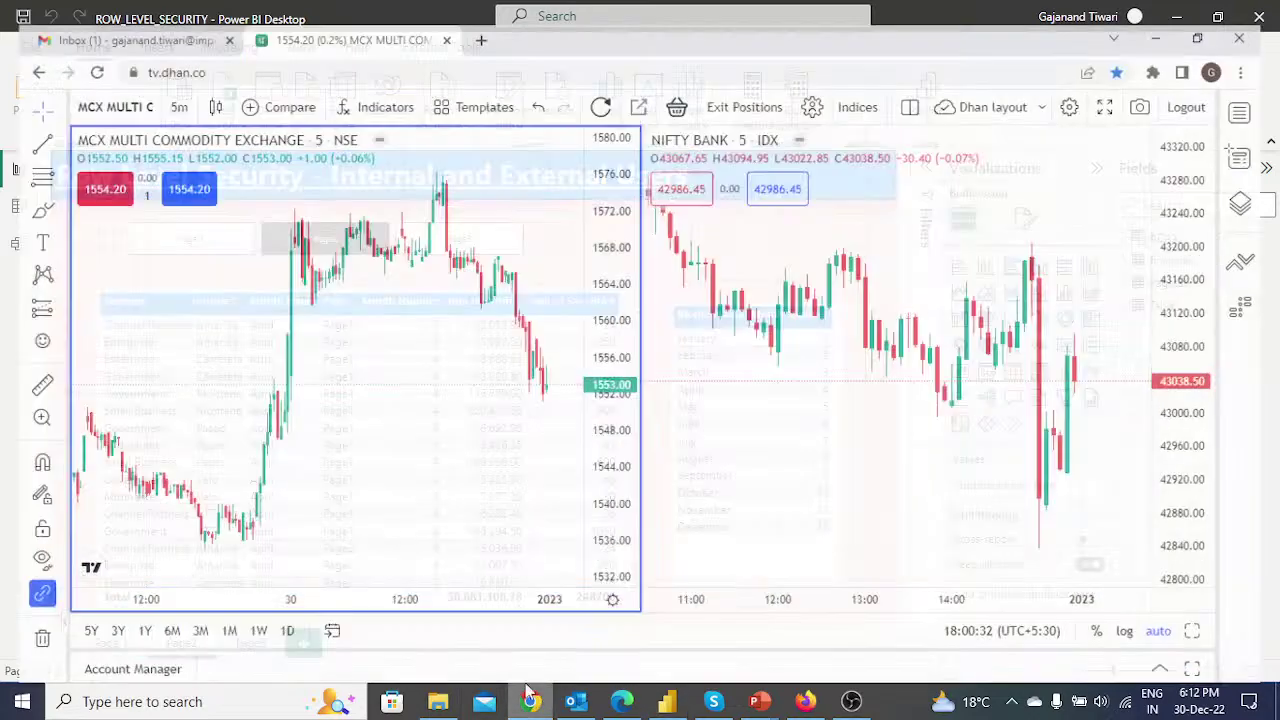
{"action": "left_click", "coordinate": [622, 701]}
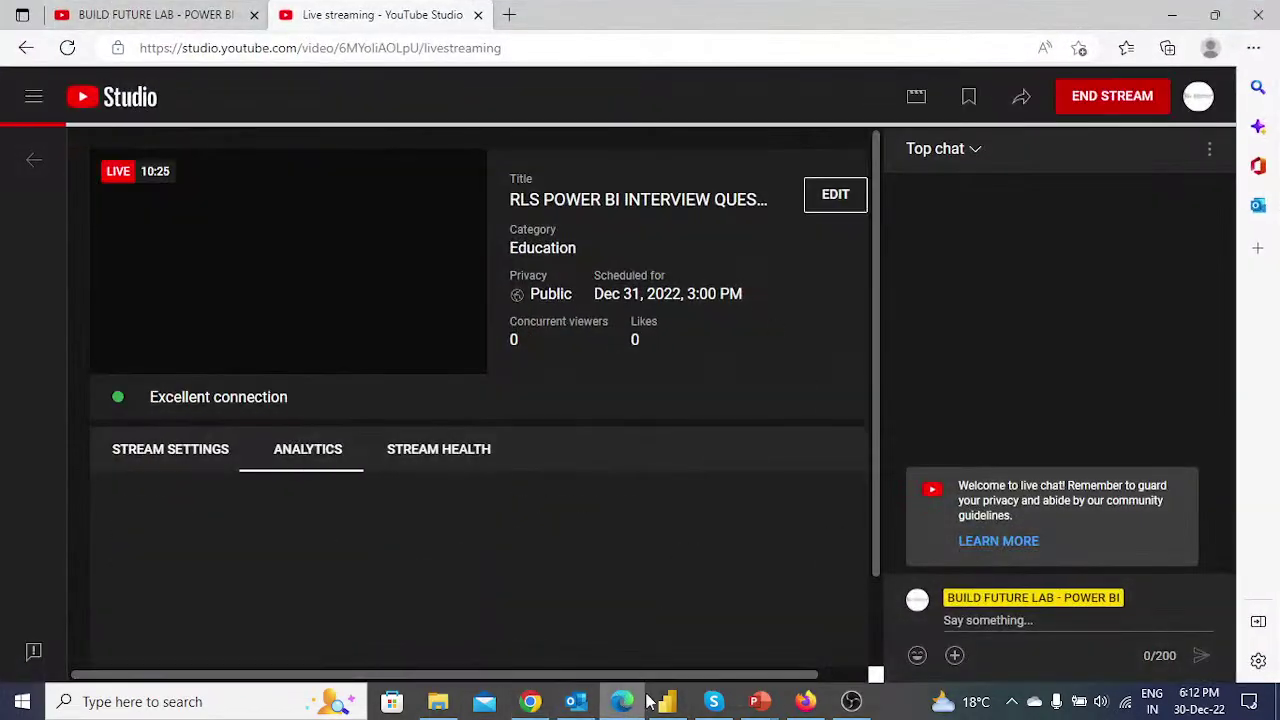
{"action": "left_click", "coordinate": [530, 701]}
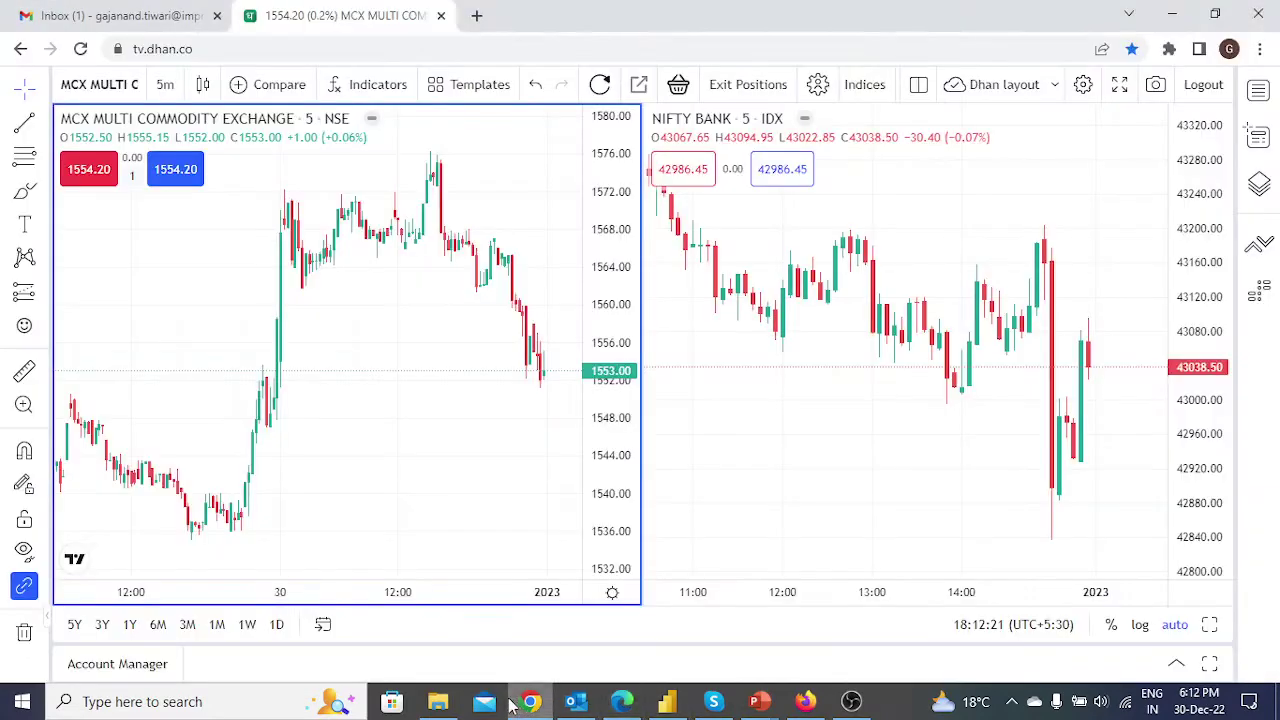
{"action": "left_click", "coordinate": [477, 17]}
{"action": "type", "text": "youtube.com"}
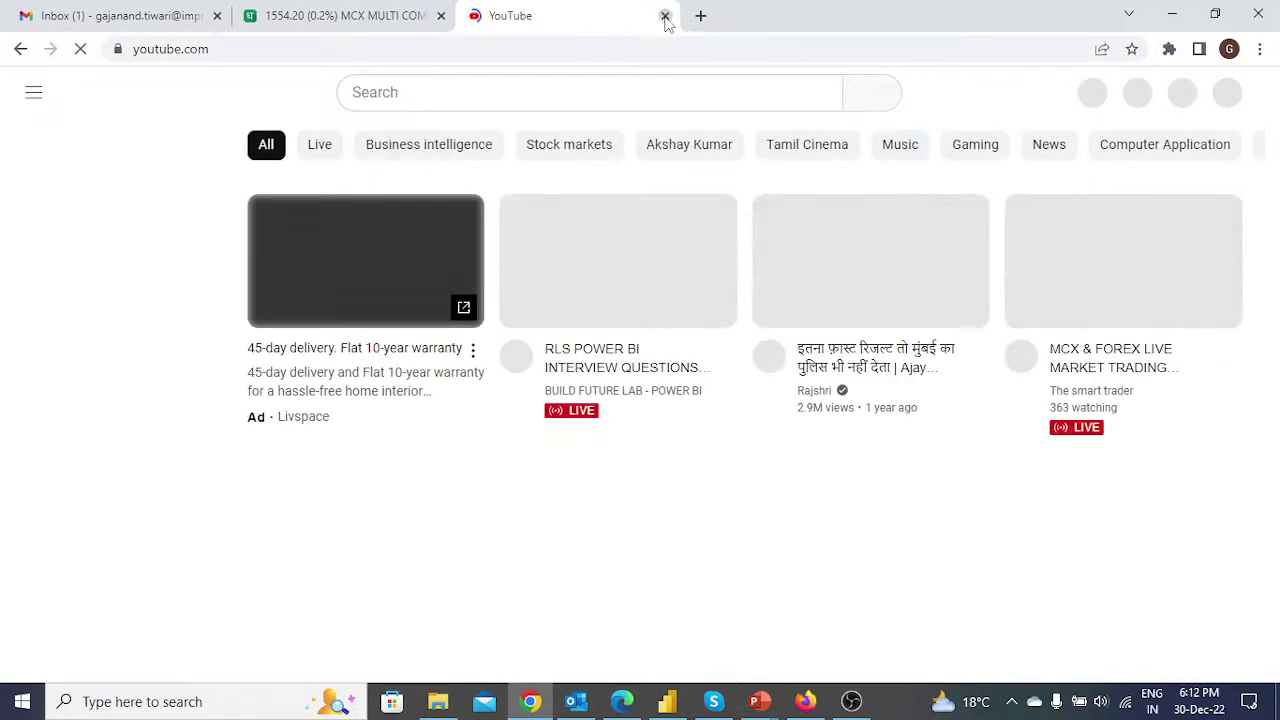
{"action": "left_click", "coordinate": [665, 16]}
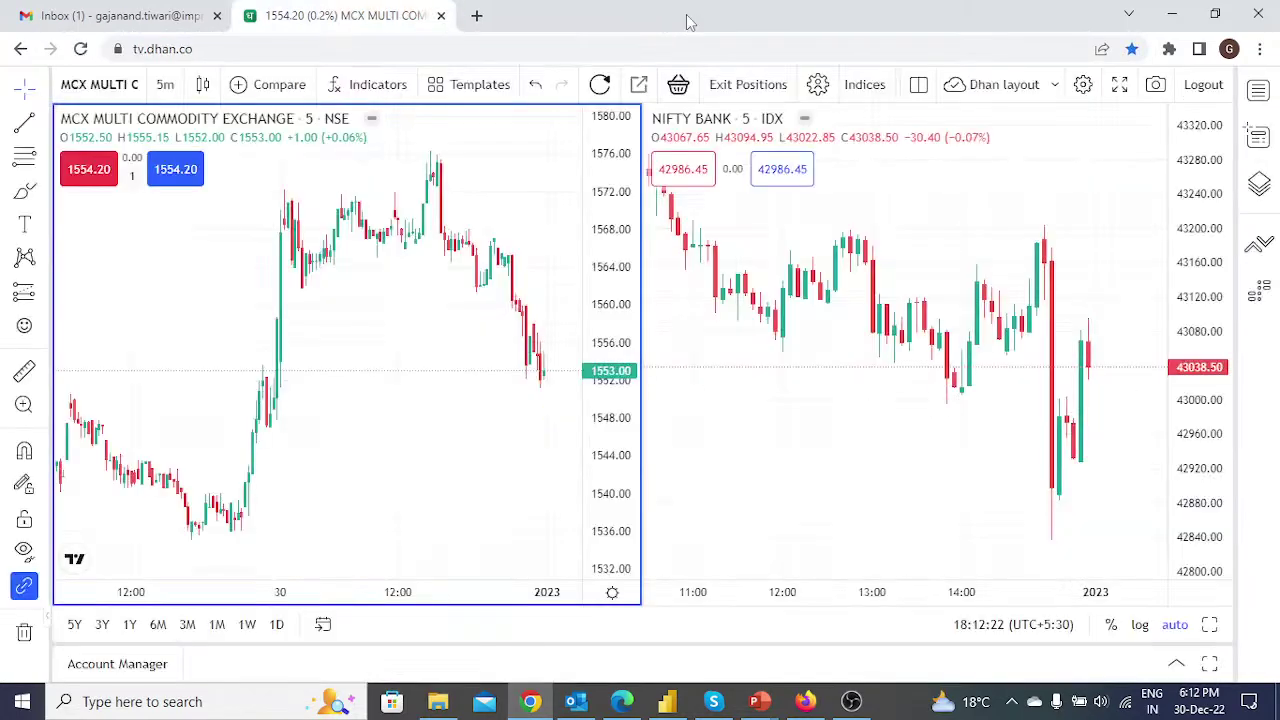
{"action": "left_click", "coordinate": [441, 16]}
Open Power BI Service at app.powerbi.com in a new browser tab
{"action": "left_click", "coordinate": [252, 17]}
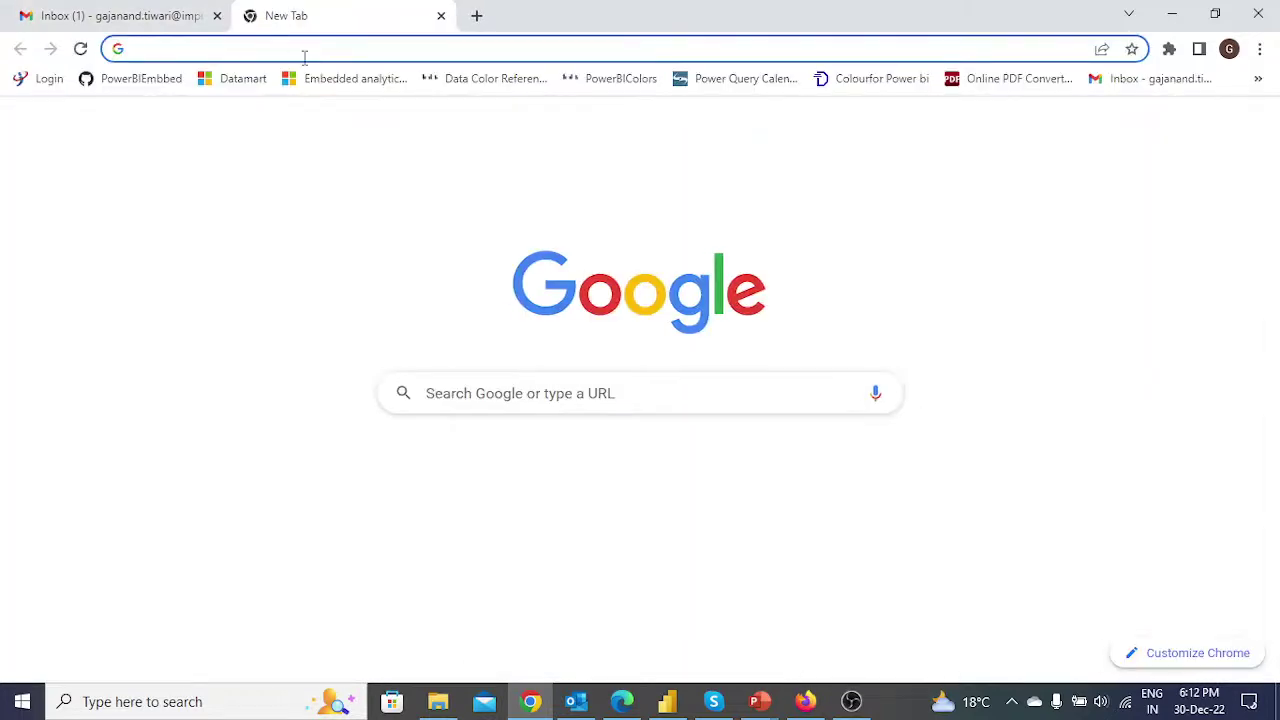
{"action": "type", "text": "y"}
{"action": "key", "text": "BackSpace"}
{"action": "key", "text": "BackSpace"}
{"action": "key", "text": "Escape"}
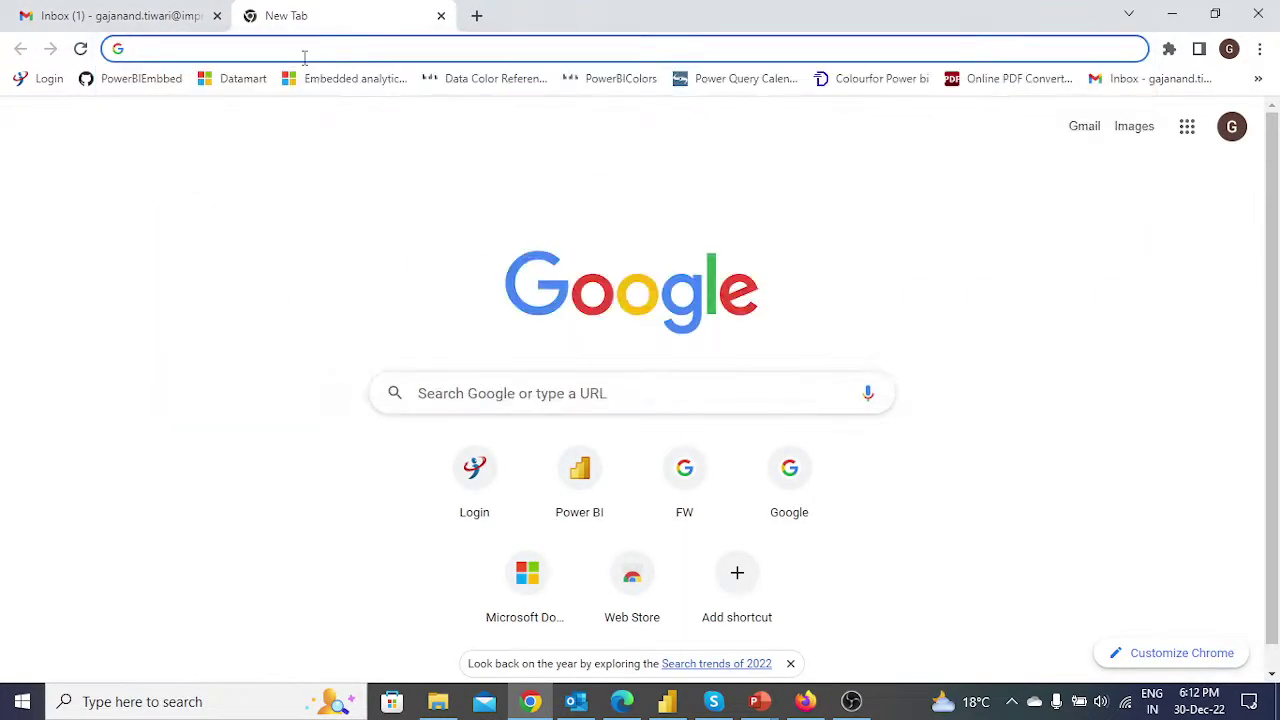
{"action": "type", "text": "app.powerbi.com"}
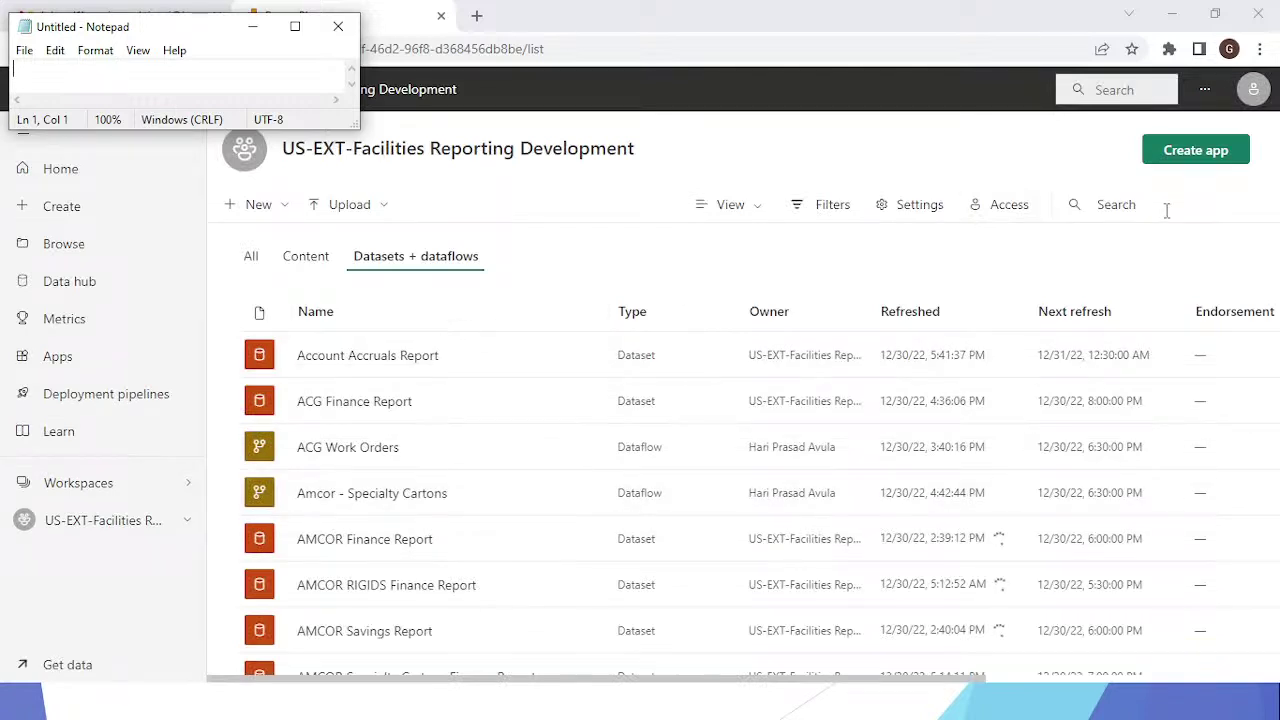
Search the workspace items for 'row', then clear the search to list every dataset
{"action": "left_click", "coordinate": [1116, 204]}
{"action": "type", "text": "row"}
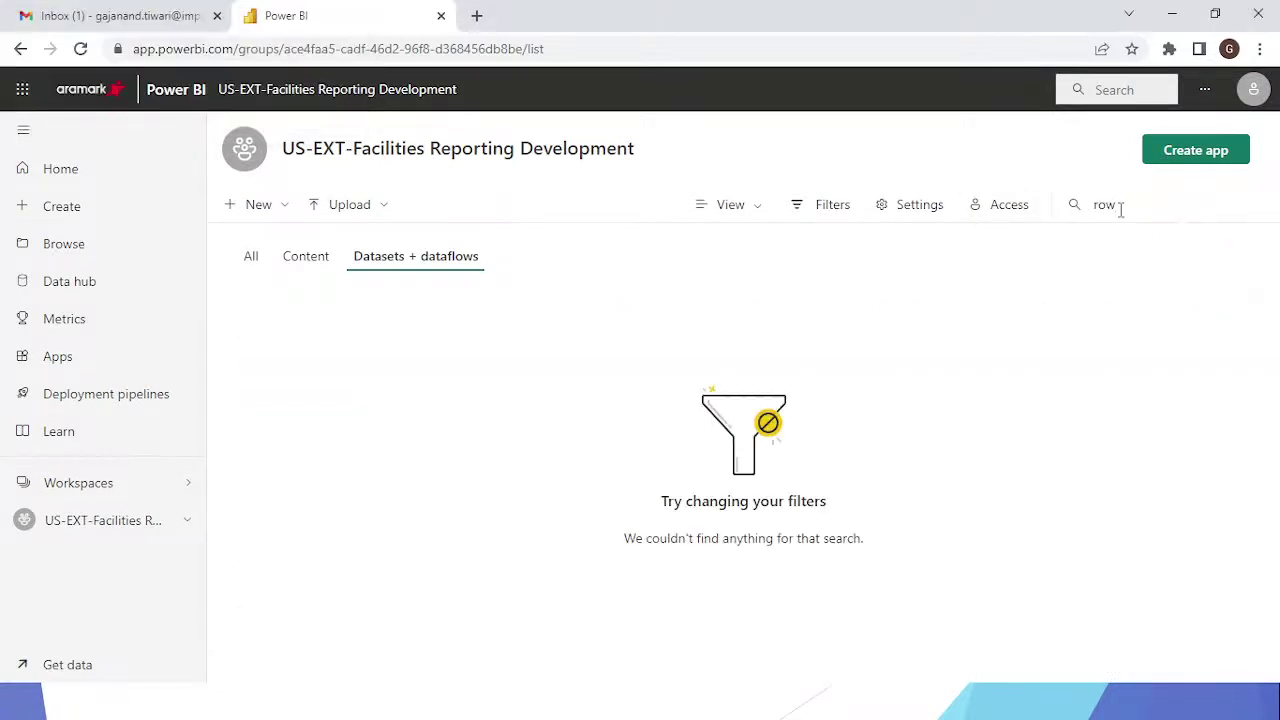
{"action": "key", "text": "BackSpace"}
{"action": "key", "text": "BackSpace"}
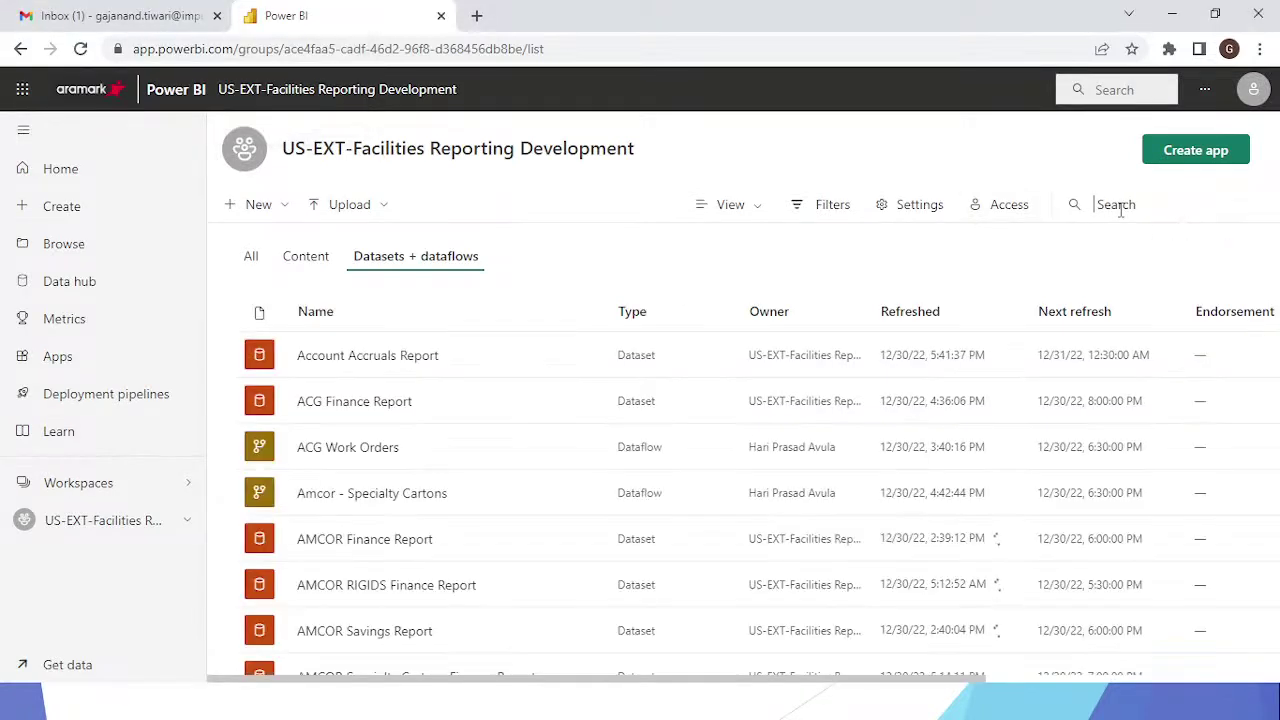
Switch from the Workspaces list to My workspace
{"action": "left_click", "coordinate": [100, 483]}
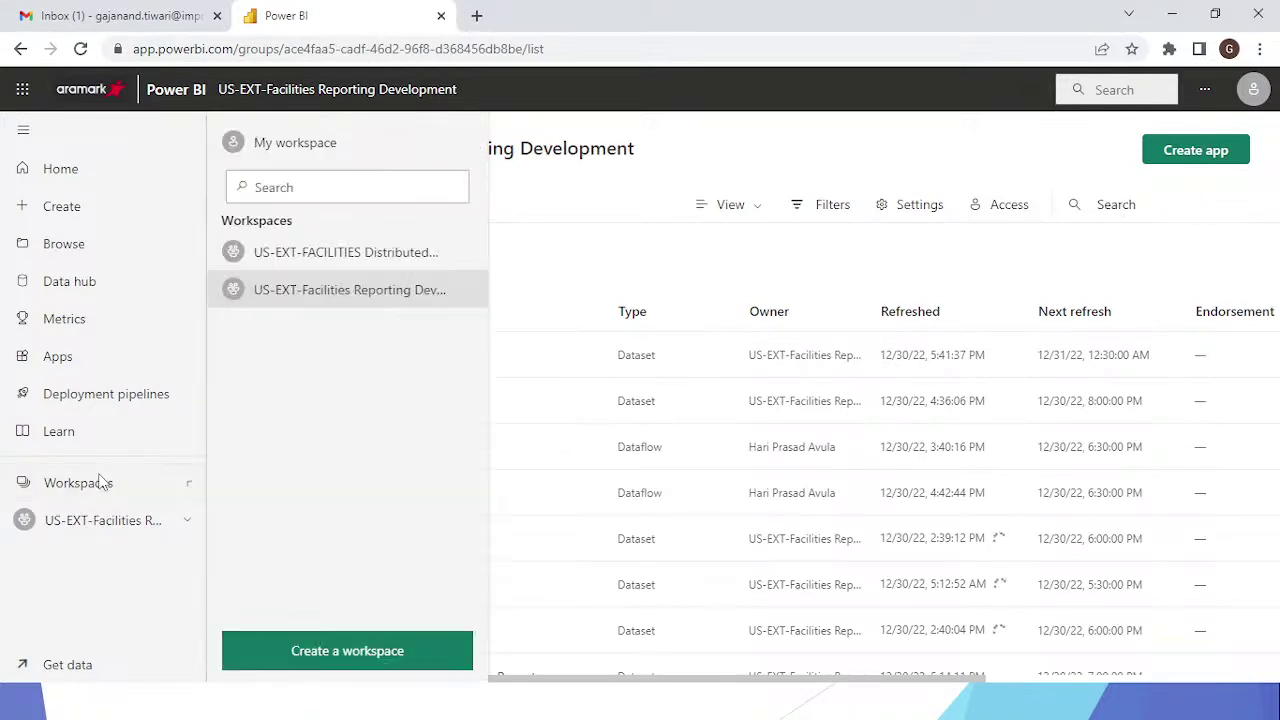
{"action": "left_click", "coordinate": [305, 148]}
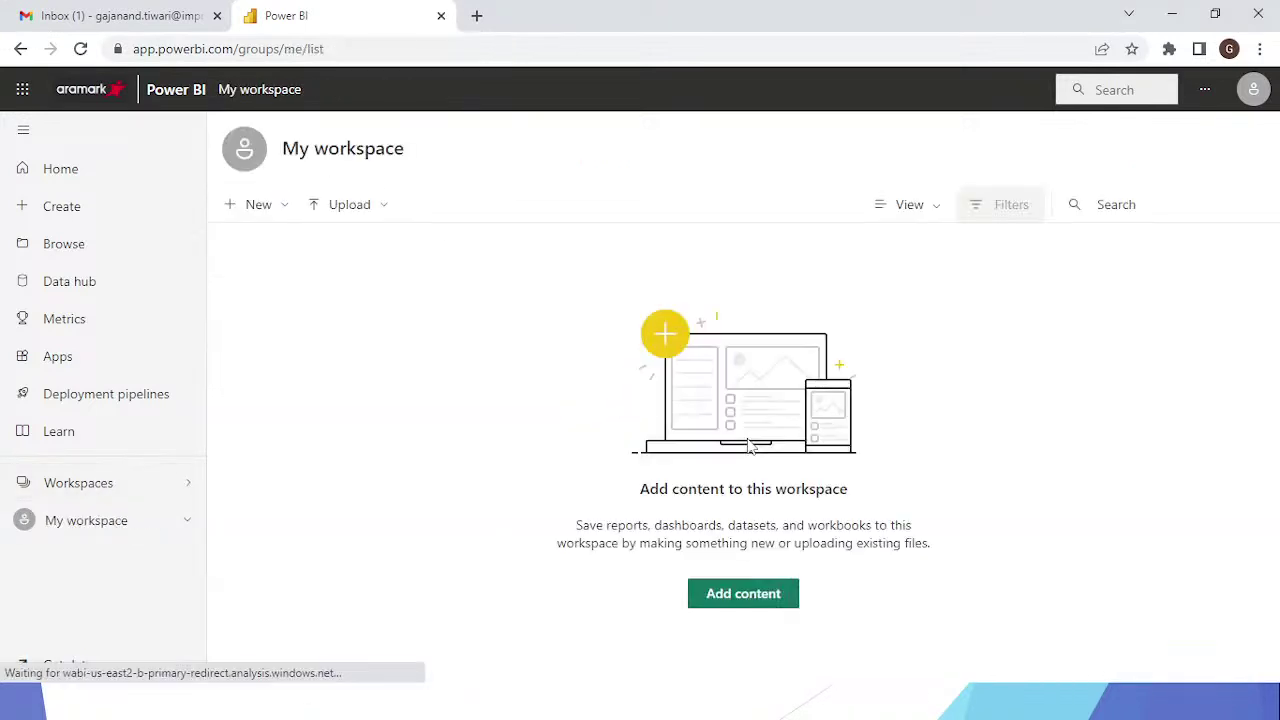
{"action": "left_click", "coordinate": [60, 484]}
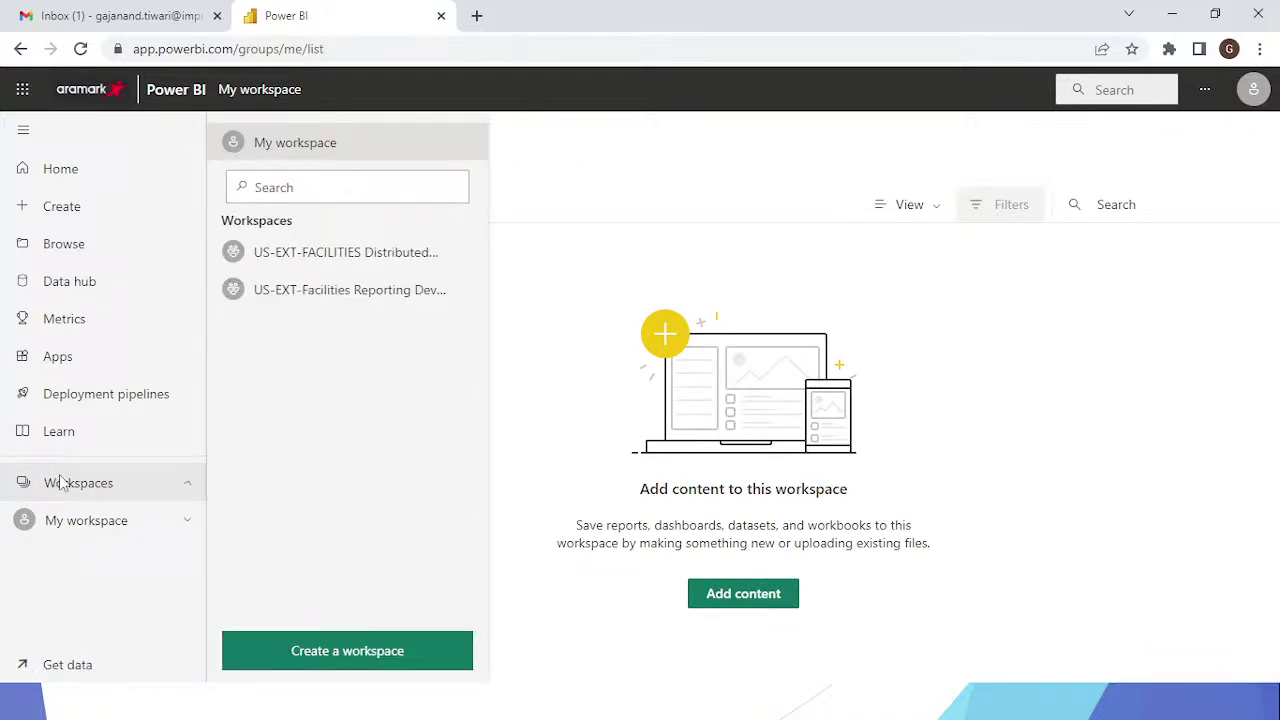
{"action": "left_click", "coordinate": [280, 150]}
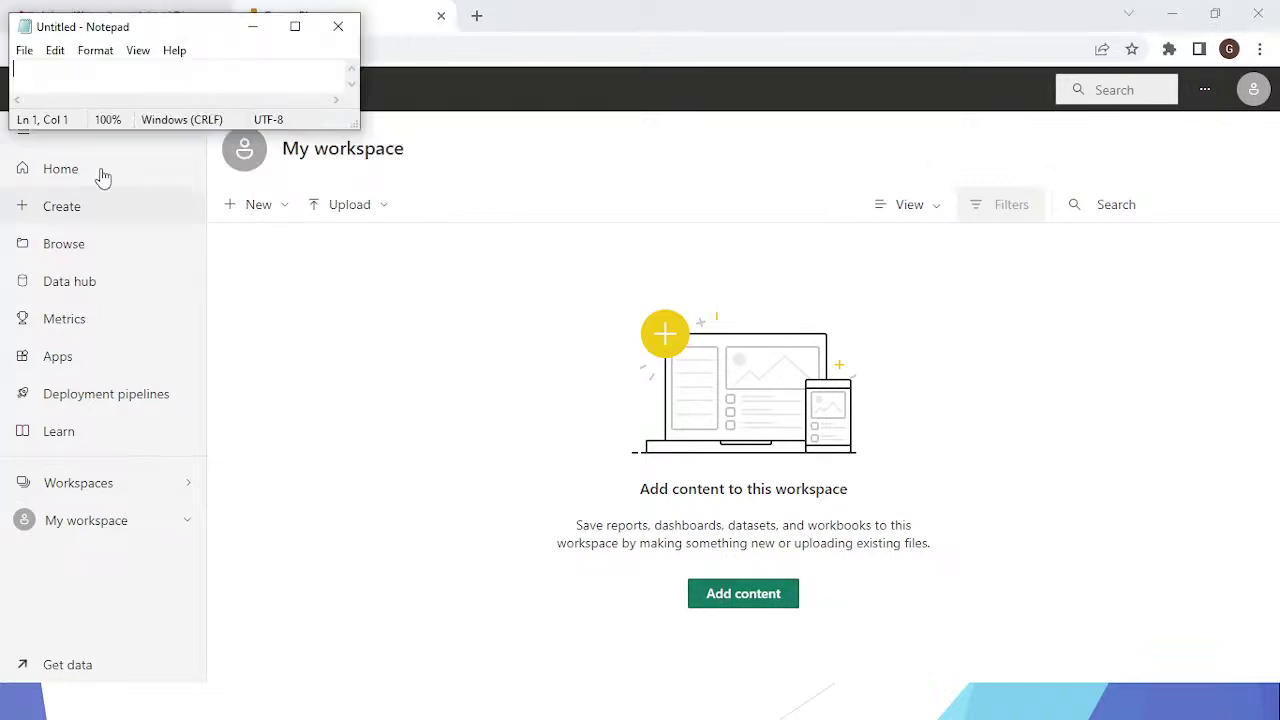
{"action": "left_click", "coordinate": [100, 486]}
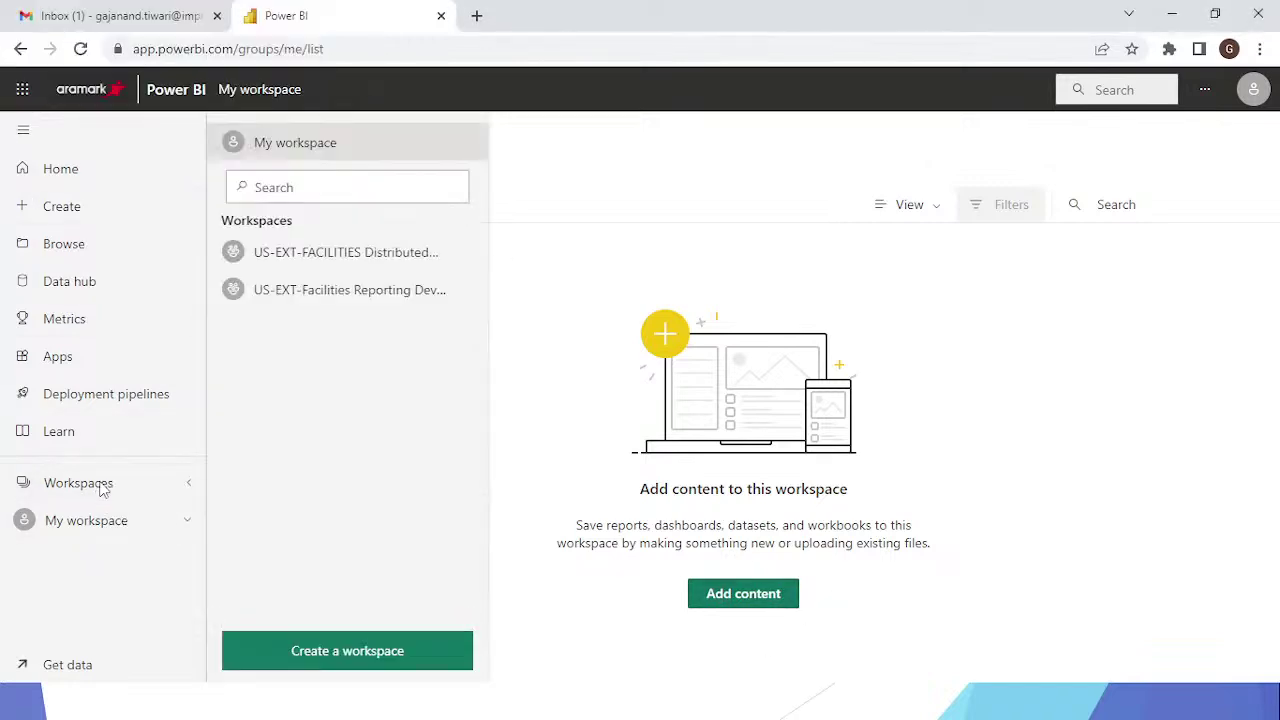
{"action": "left_click", "coordinate": [297, 153]}
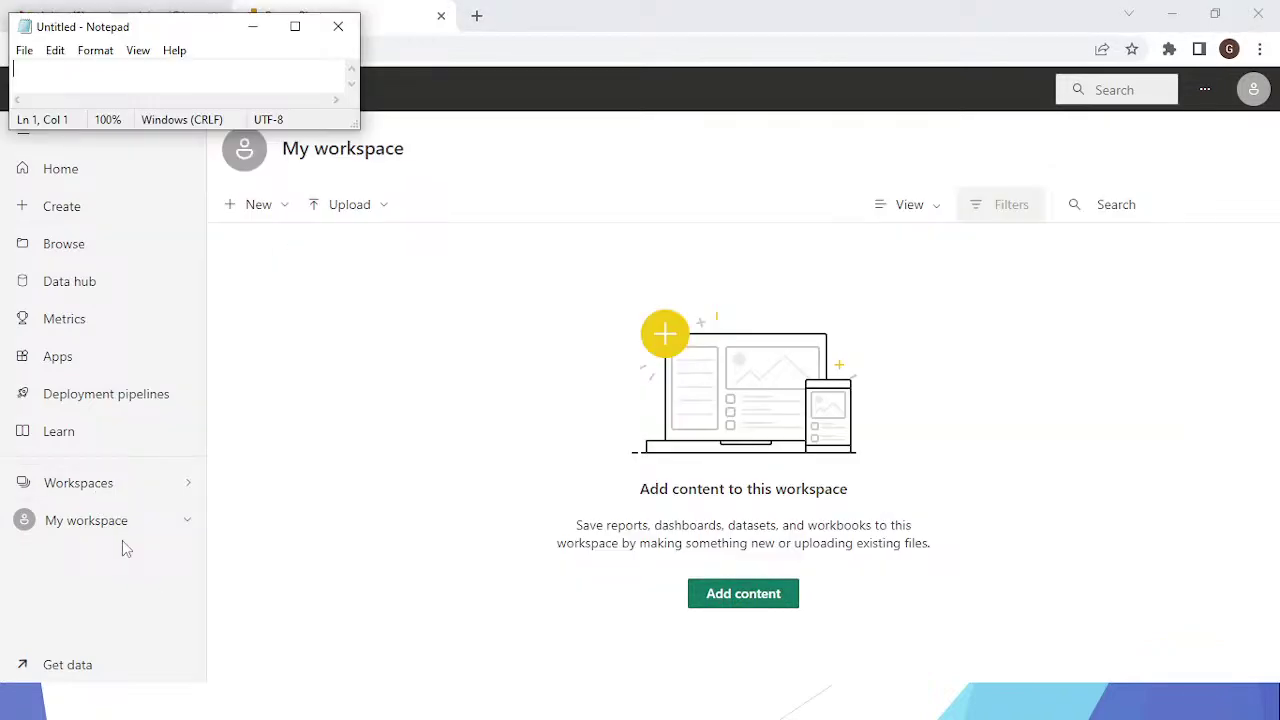
Reload My workspace so its datasets, including AMCOR Savings Report, appear
{"action": "left_click", "coordinate": [85, 538]}
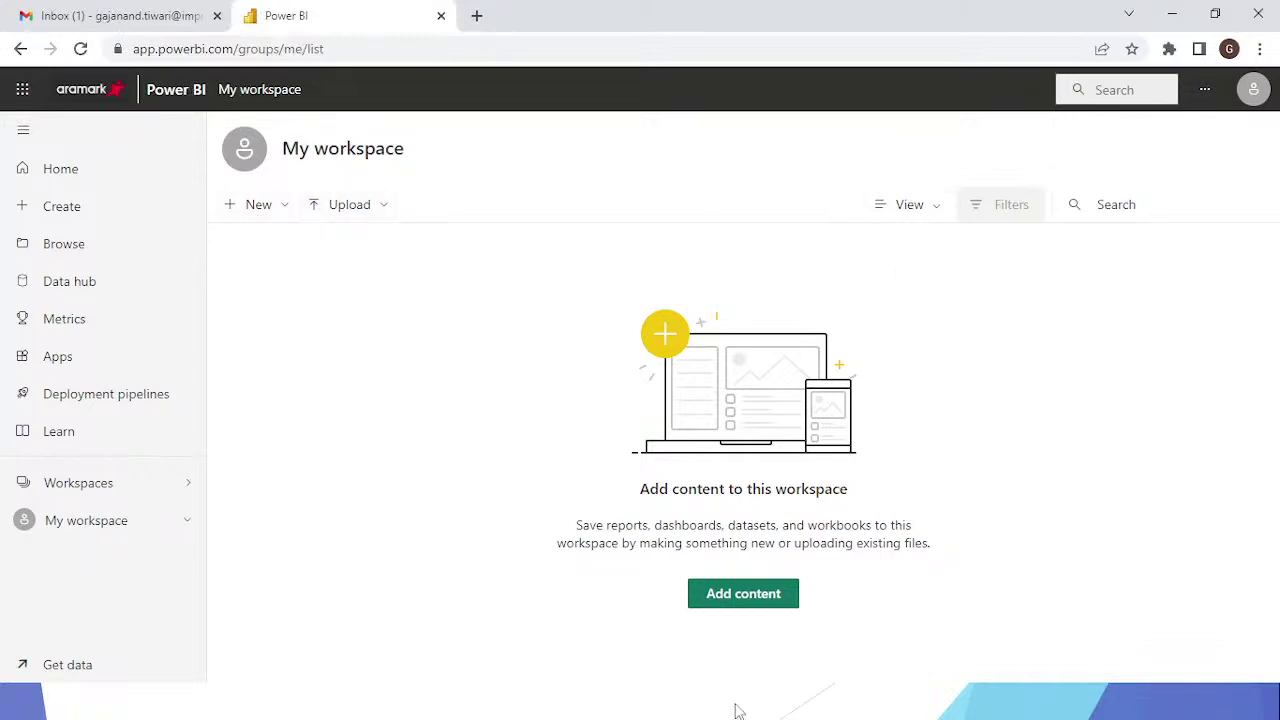
{"action": "key", "text": "alt+Tab"}
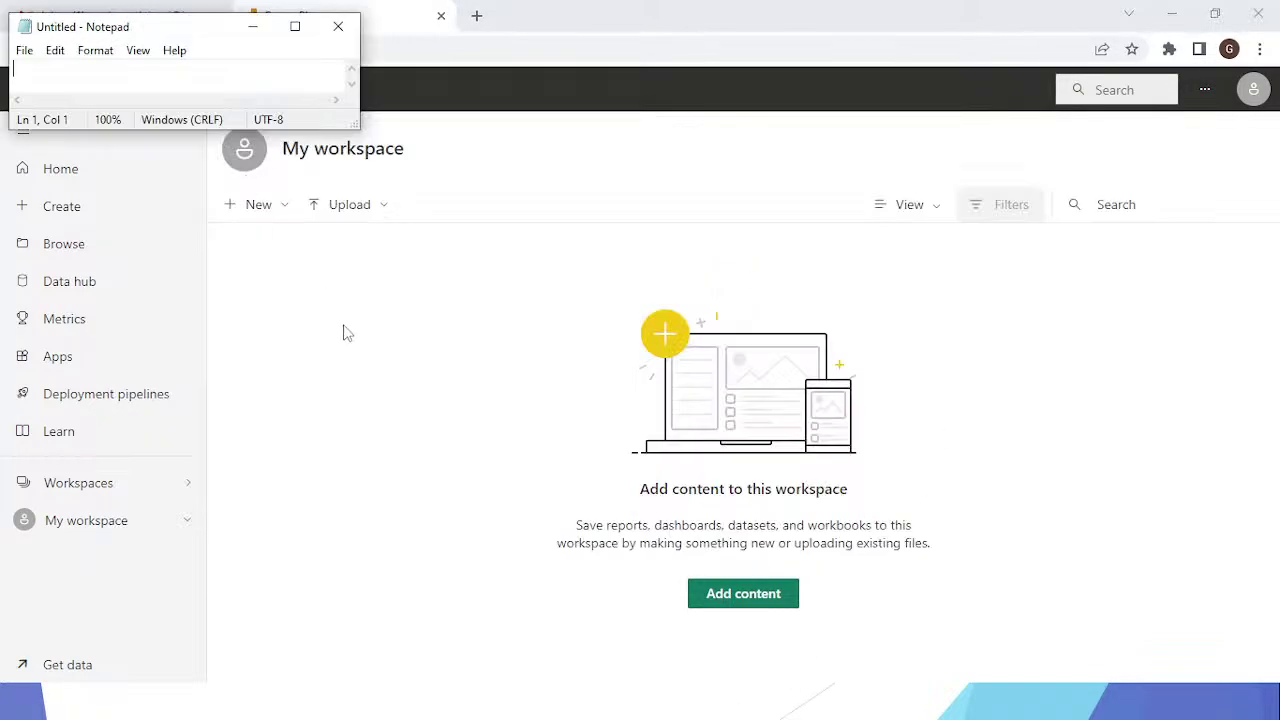
{"action": "left_click", "coordinate": [643, 162]}
{"action": "left_click", "coordinate": [81, 48]}
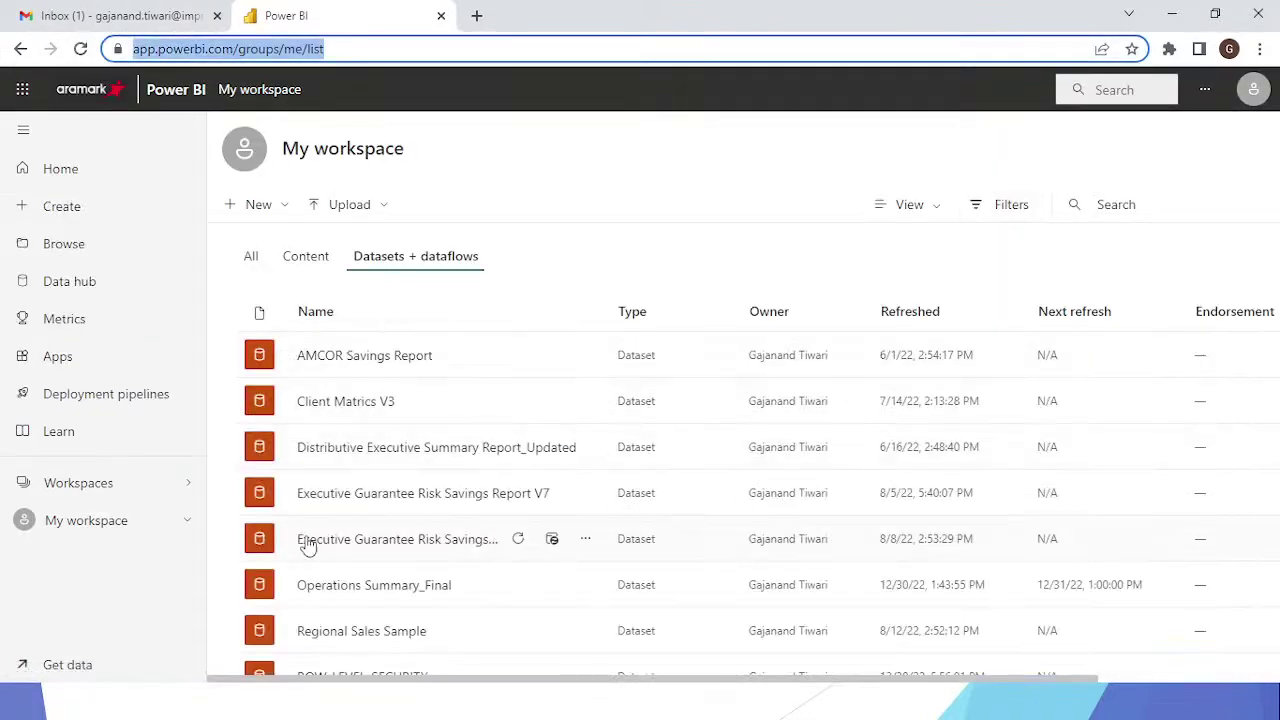
Open the Security settings from the ROW_LEVEL_SECURITY dataset's More options menu
{"action": "key", "text": "alt+Tab"}
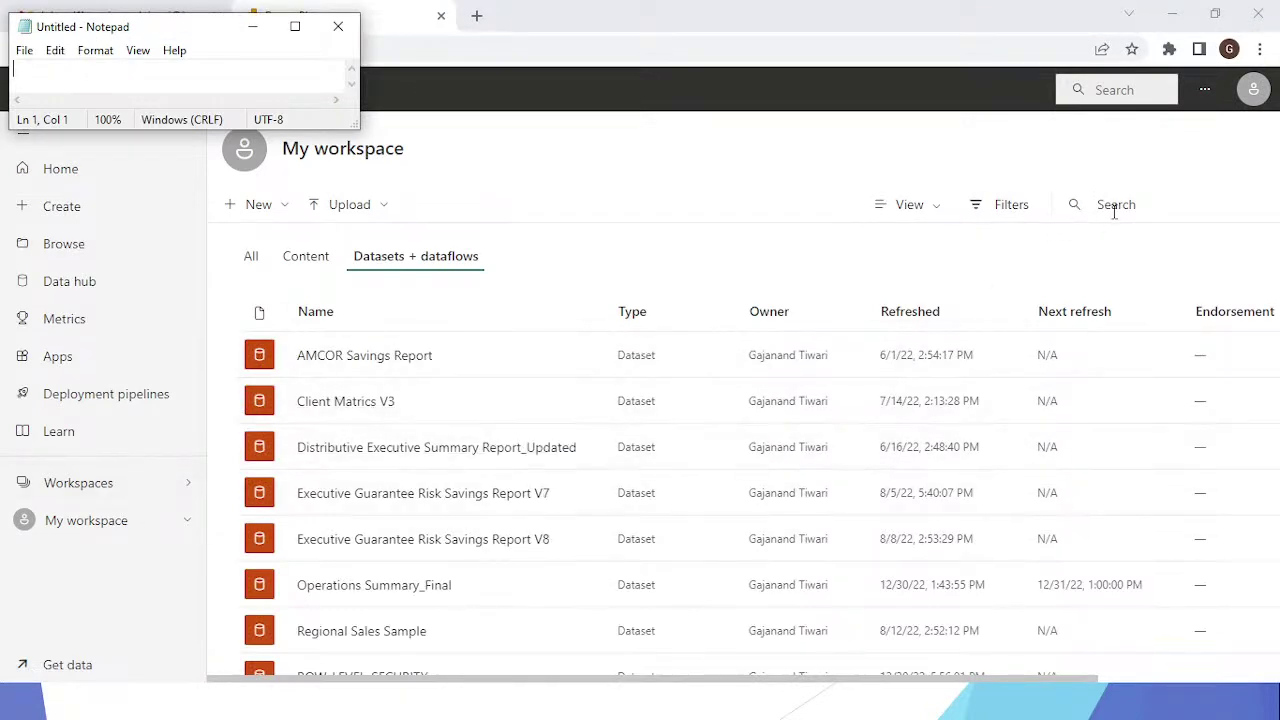
{"action": "scroll", "coordinate": [490, 620], "scroll_direction": "down", "scroll_amount": 1}
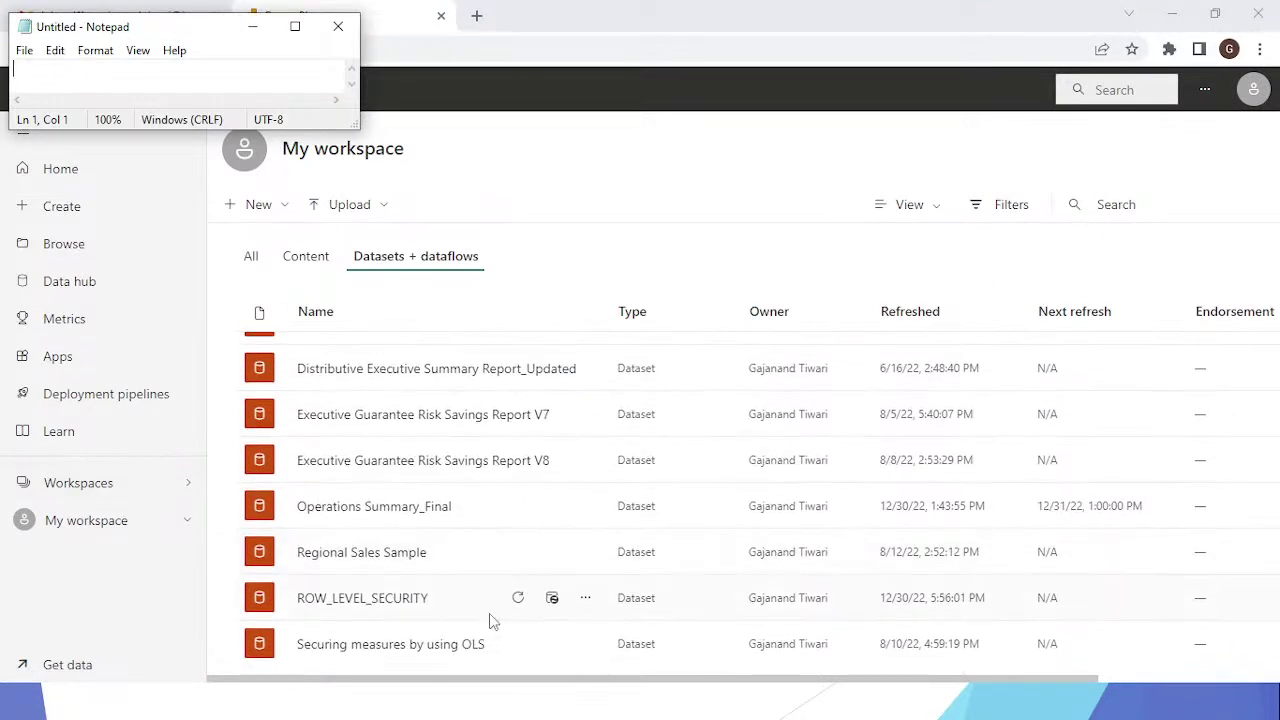
{"action": "left_click", "coordinate": [586, 600]}
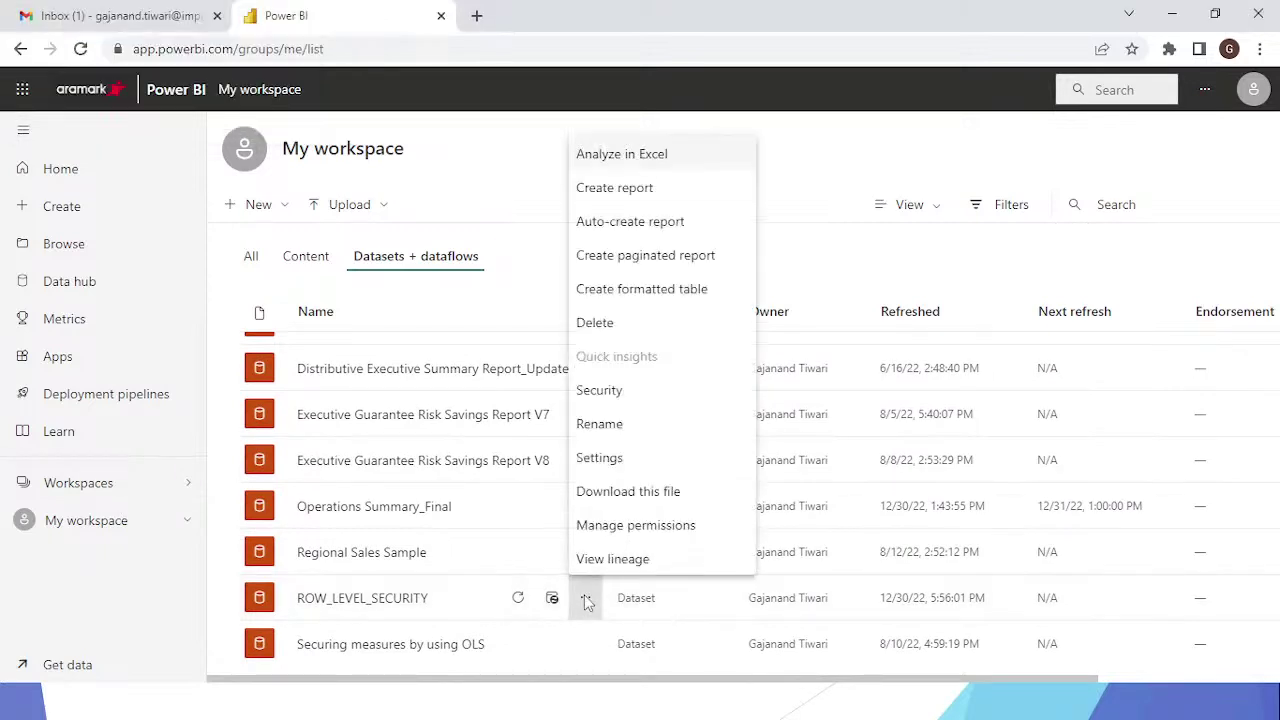
{"action": "left_click", "coordinate": [604, 398]}
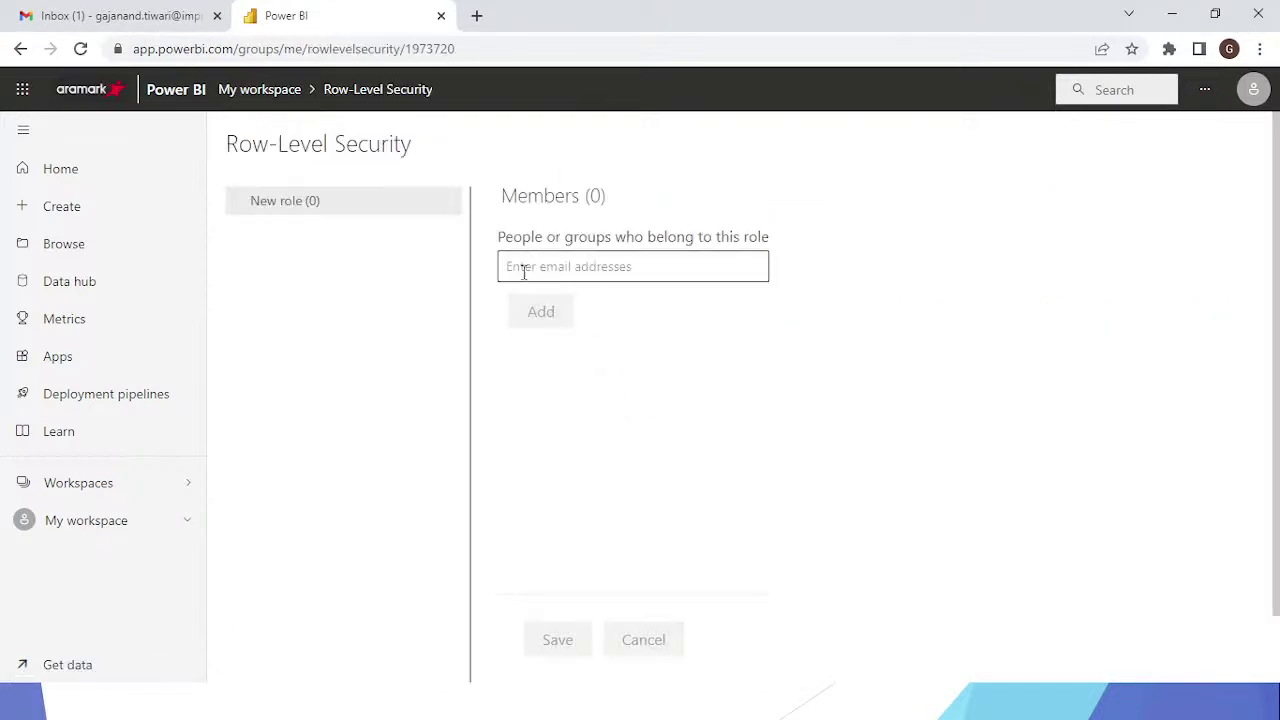
Start entering a member for New role, then discard the partial entry
{"action": "left_click", "coordinate": [523, 268]}
{"action": "type", "text": "ga"}
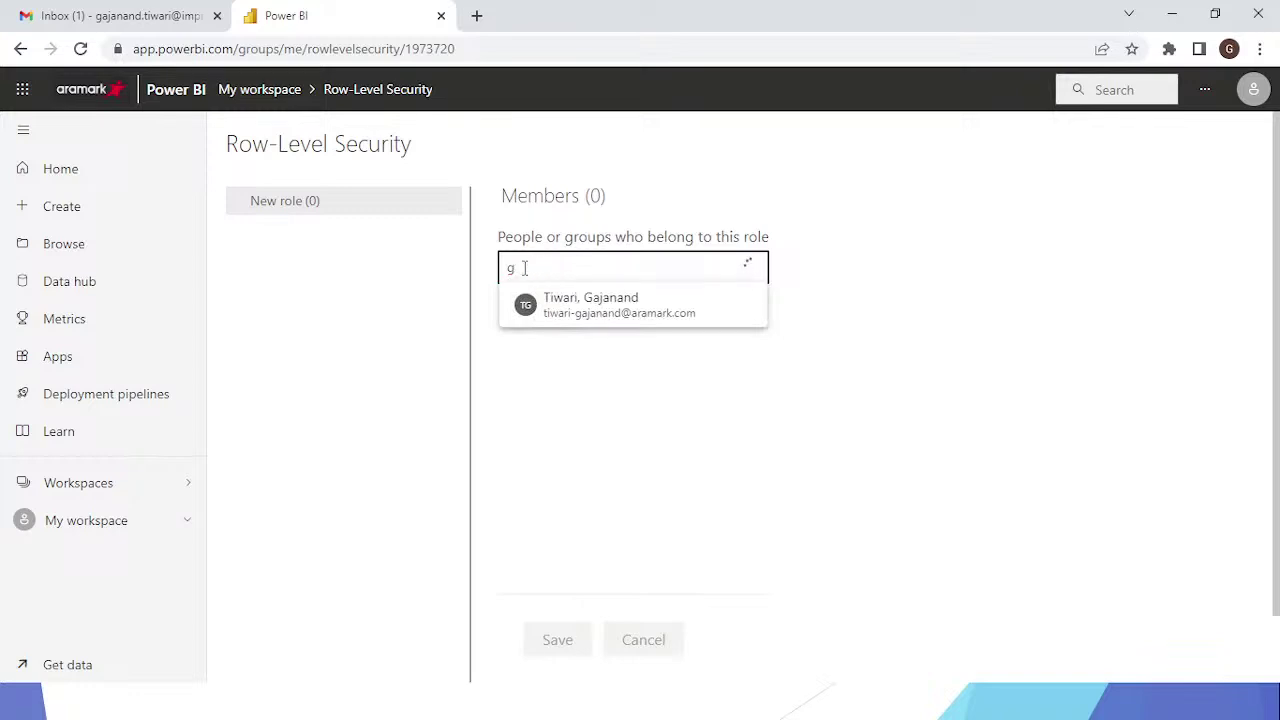
{"action": "key", "text": "BackSpace"}
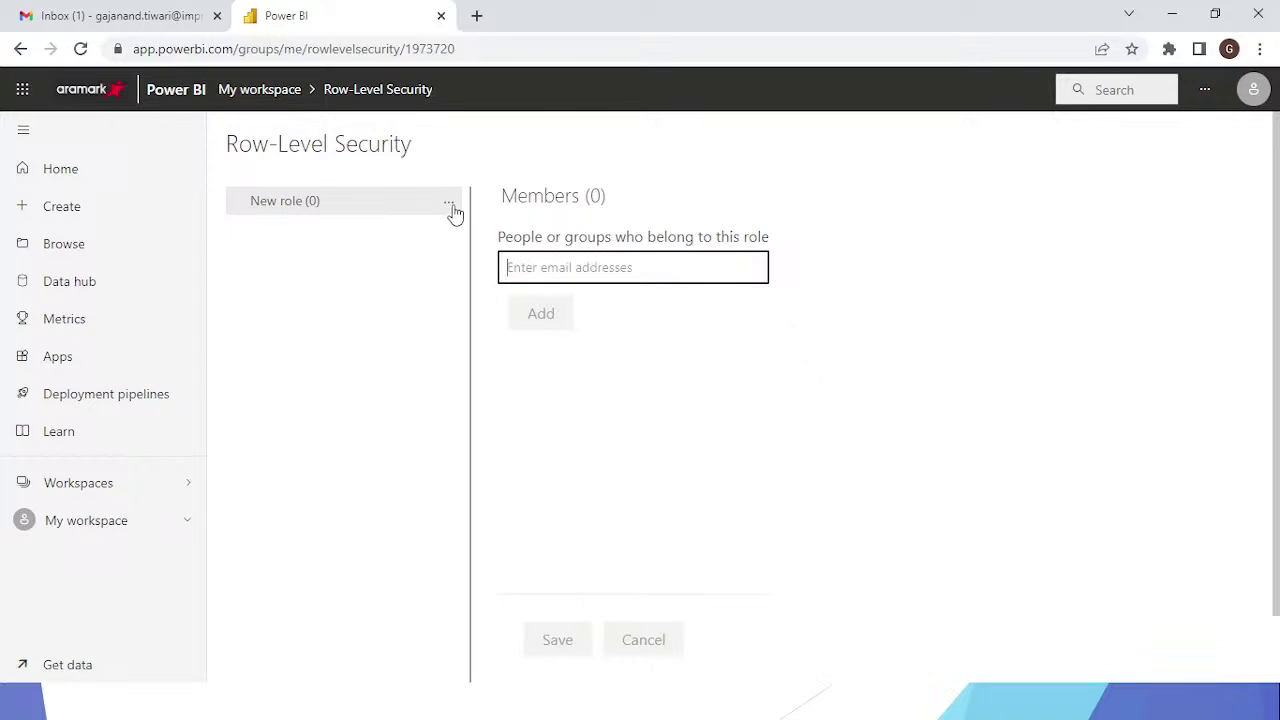
Test the report as New role, showing only January rows, then minimize the browser
{"action": "left_click", "coordinate": [447, 202]}
{"action": "left_click", "coordinate": [485, 243]}
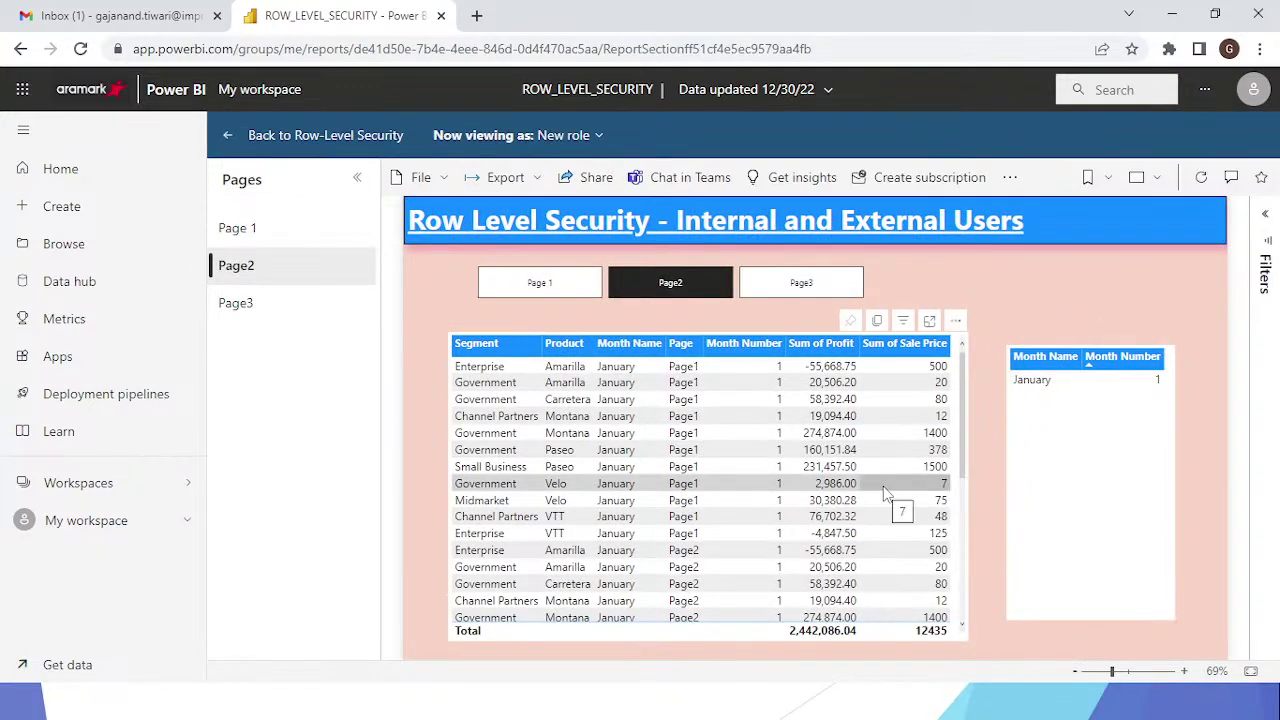
{"action": "left_click", "coordinate": [1172, 14]}
Minimize the YouTube Studio live streaming window
{"action": "left_click", "coordinate": [1172, 14]}
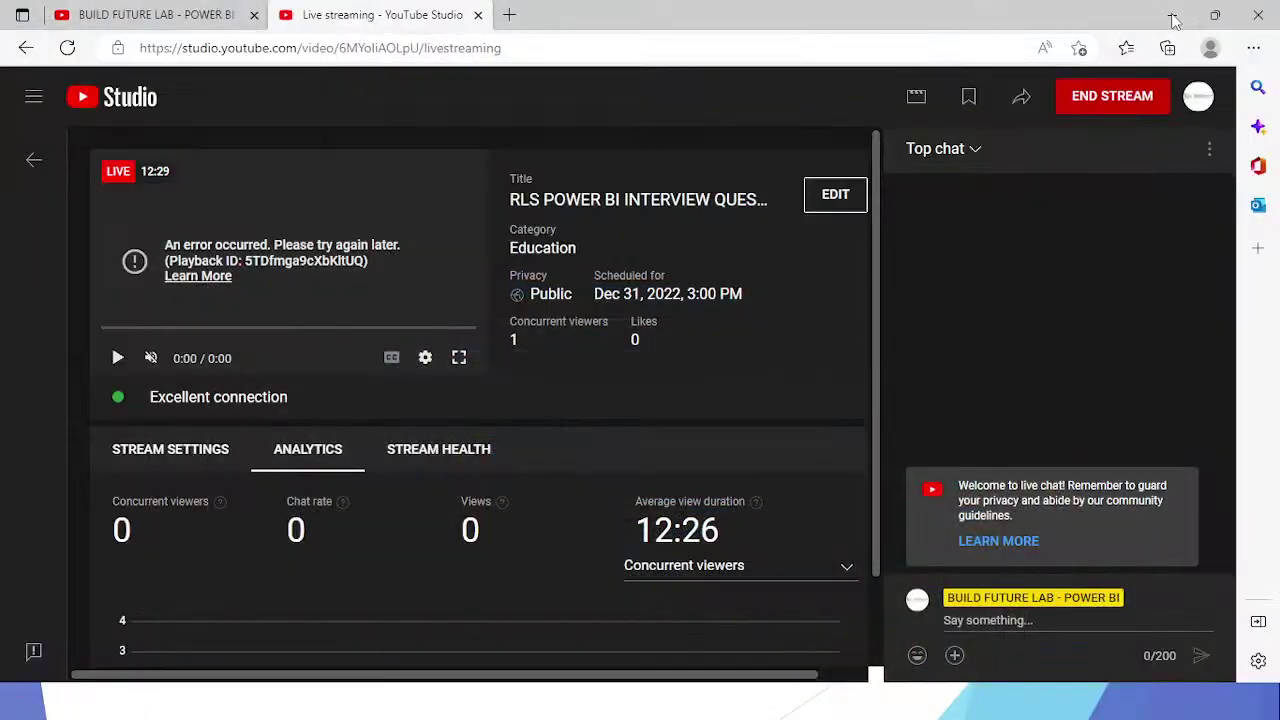